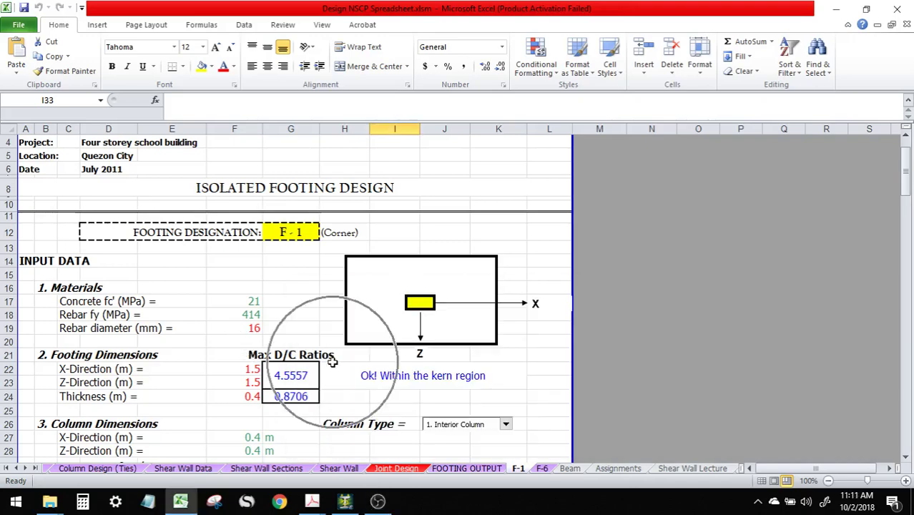
# Step: Review the concrete strength and rebar yield strength inputs on the F-1 sheet
pyautogui.scroll(-3, 347, 363)
pyautogui.scroll(3, 347, 362)
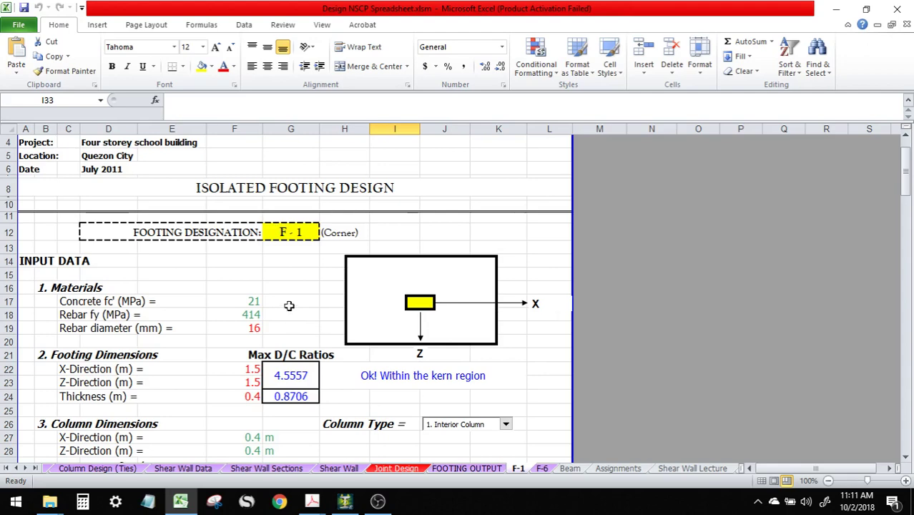
pyautogui.click(231, 300)
pyautogui.click(247, 314)
pyautogui.press('Up')
pyautogui.click(246, 315)
pyautogui.click(240, 300)
pyautogui.click(241, 315)
pyautogui.click(242, 301)
pyautogui.click(242, 315)
pyautogui.click(244, 301)
pyautogui.click(246, 315)
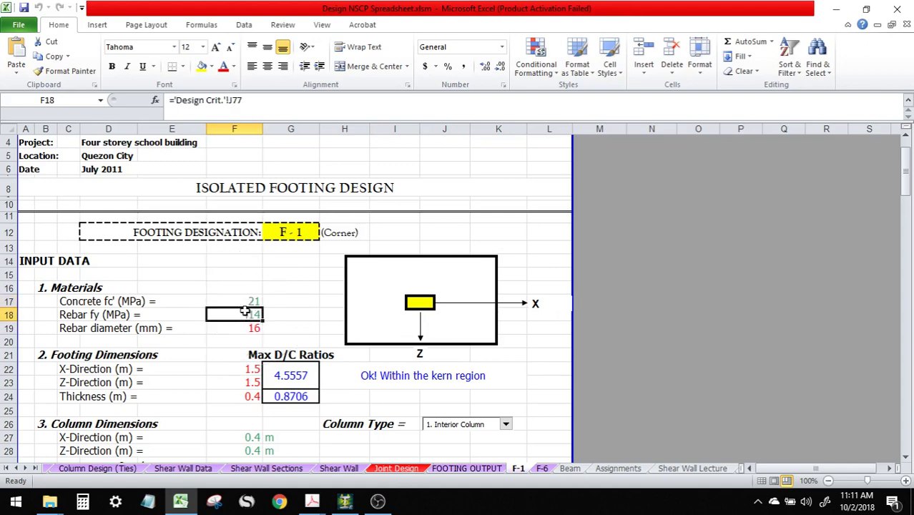
pyautogui.click(241, 299)
pyautogui.click(241, 313)
# Step: Check the rebar diameter input of 16 mm
pyautogui.click(252, 328)
pyautogui.click(256, 329)
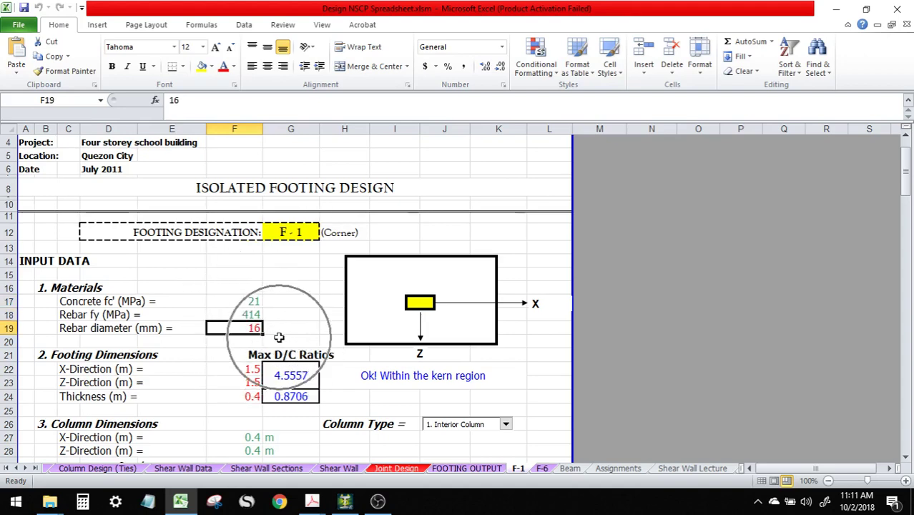
pyautogui.click(236, 342)
pyautogui.click(234, 325)
pyautogui.click(249, 341)
pyautogui.click(243, 323)
pyautogui.click(249, 340)
pyautogui.click(246, 329)
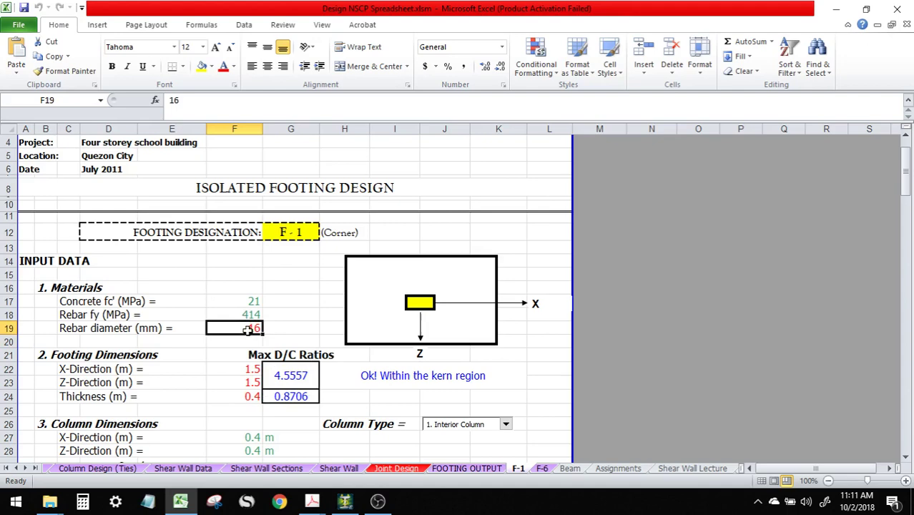
# Step: Compare the footing X and Z plan sizes and the 0.4 m thickness
pyautogui.click(240, 370)
pyautogui.click(237, 380)
pyautogui.click(235, 369)
pyautogui.click(234, 384)
pyautogui.click(234, 370)
pyautogui.click(235, 383)
pyautogui.click(238, 369)
pyautogui.click(239, 379)
pyautogui.click(241, 399)
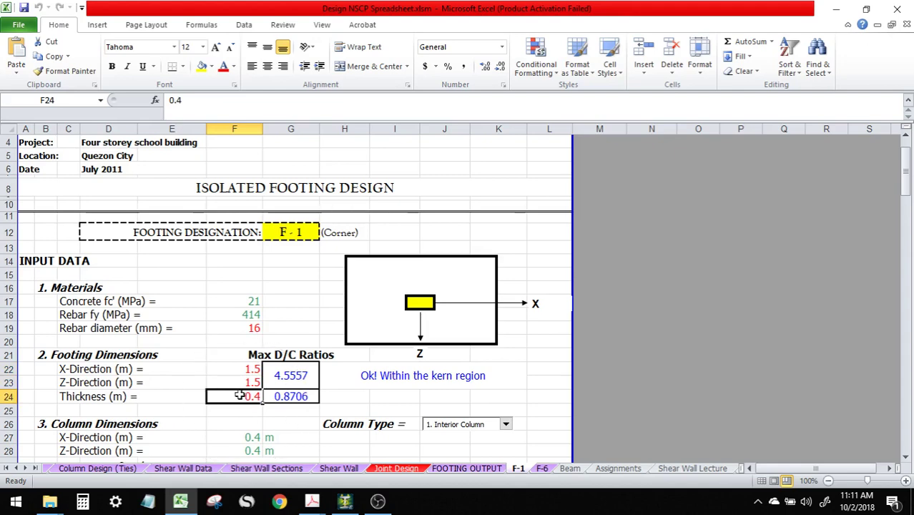
# Step: Review the column X- and Z-direction dimensions further down the sheet
pyautogui.scroll(-1, 248, 369)
pyautogui.scroll(-1, 248, 369)
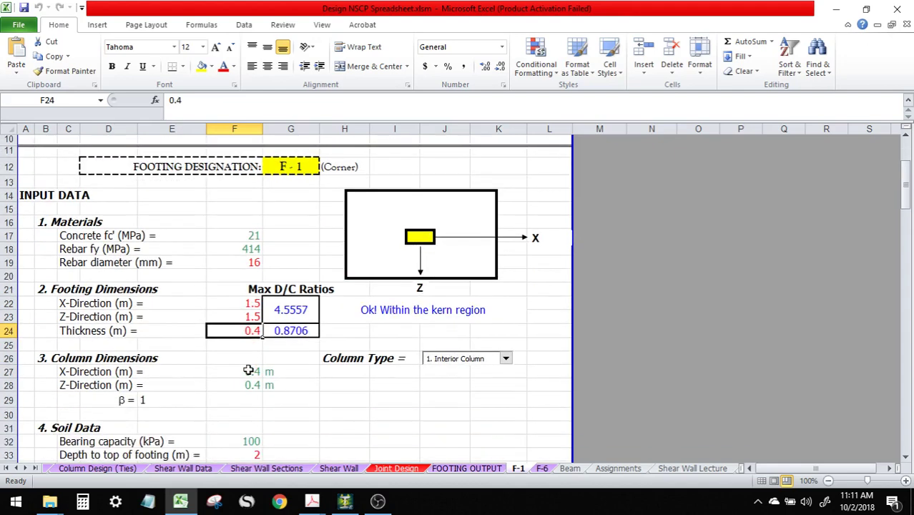
pyautogui.scroll(-1, 297, 362)
pyautogui.click(229, 321)
pyautogui.click(231, 342)
pyautogui.click(230, 328)
pyautogui.click(240, 343)
pyautogui.click(245, 331)
pyautogui.click(248, 343)
pyautogui.click(246, 331)
pyautogui.click(248, 343)
pyautogui.click(248, 332)
pyautogui.click(247, 343)
pyautogui.click(247, 330)
pyautogui.click(247, 344)
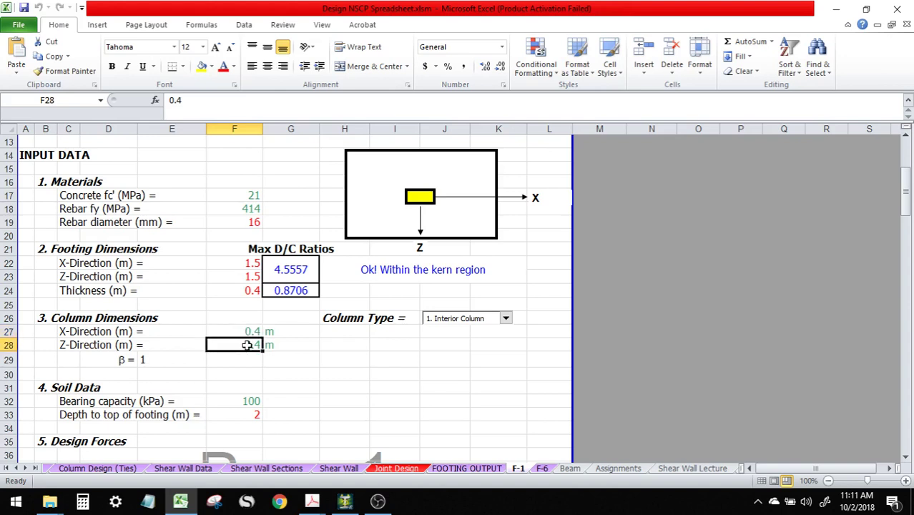
pyautogui.click(245, 328)
pyautogui.click(243, 343)
pyautogui.click(243, 330)
pyautogui.click(239, 345)
# Step: Under Soil Data, change the depth to top of footing in F33 to 1.5
pyautogui.scroll(-4, 246, 333)
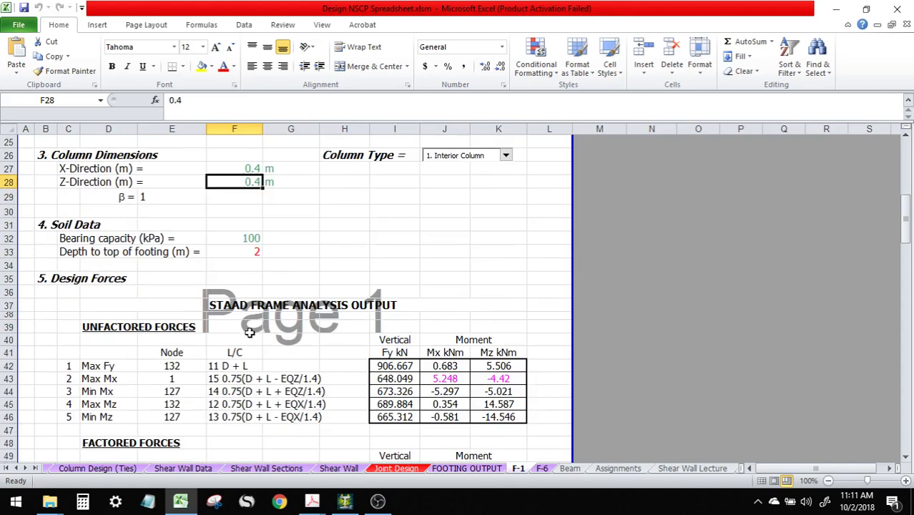
pyautogui.click(235, 238)
pyautogui.click(229, 238)
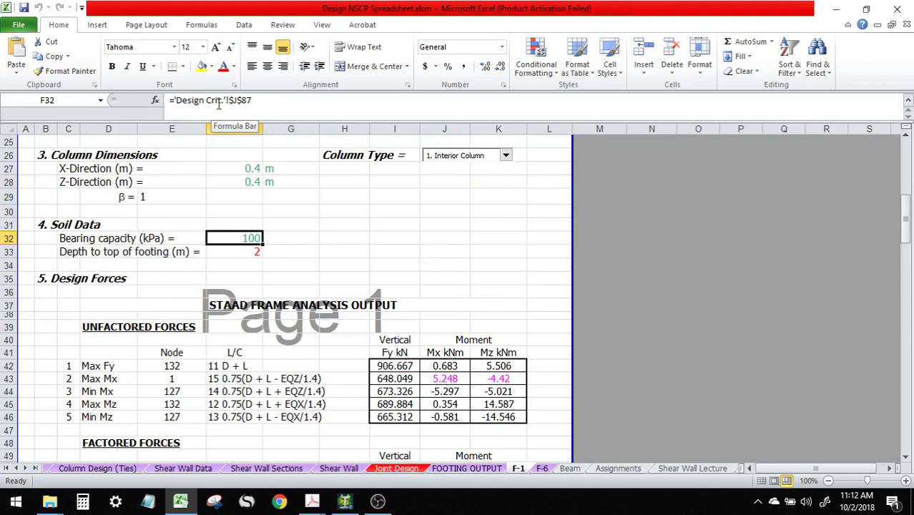
pyautogui.click(237, 251)
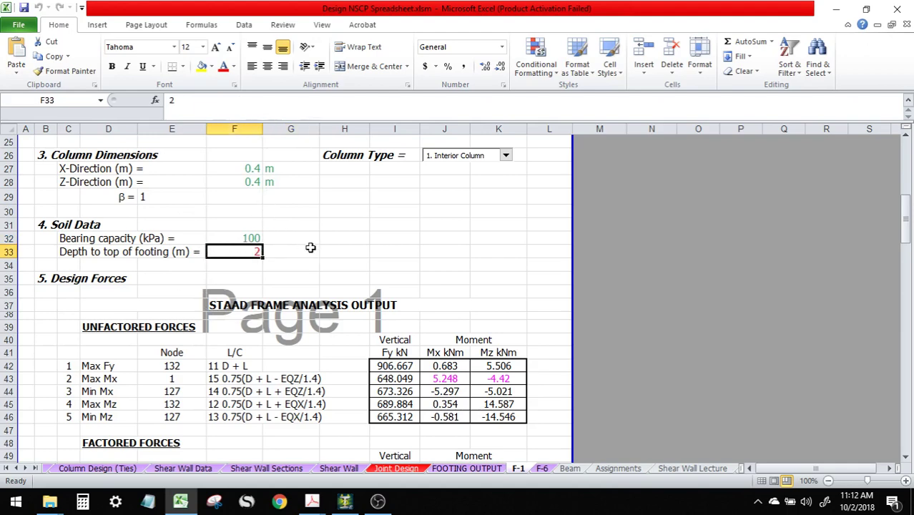
pyautogui.write('1.5')
pyautogui.press('Return')
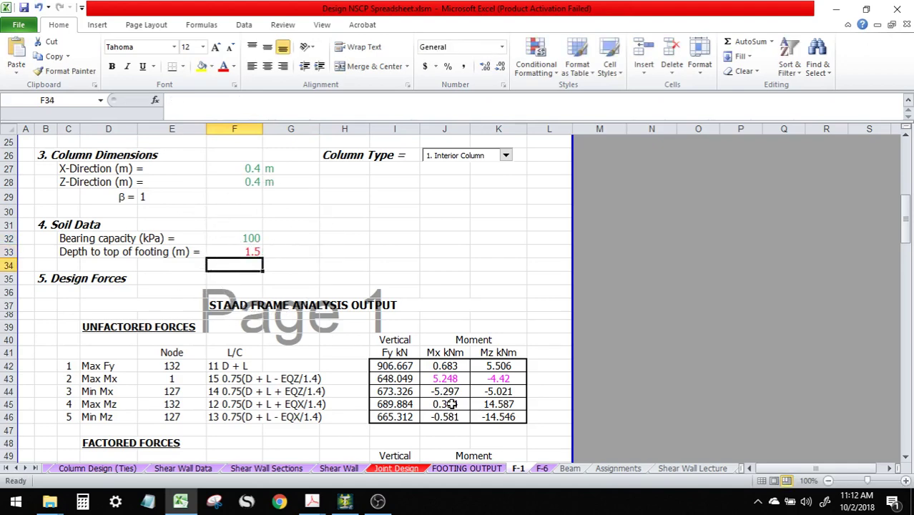
# Step: Clear the unfactored Mx/Mz load-combination labels in F43:G46
pyautogui.scroll(-1, 427, 351)
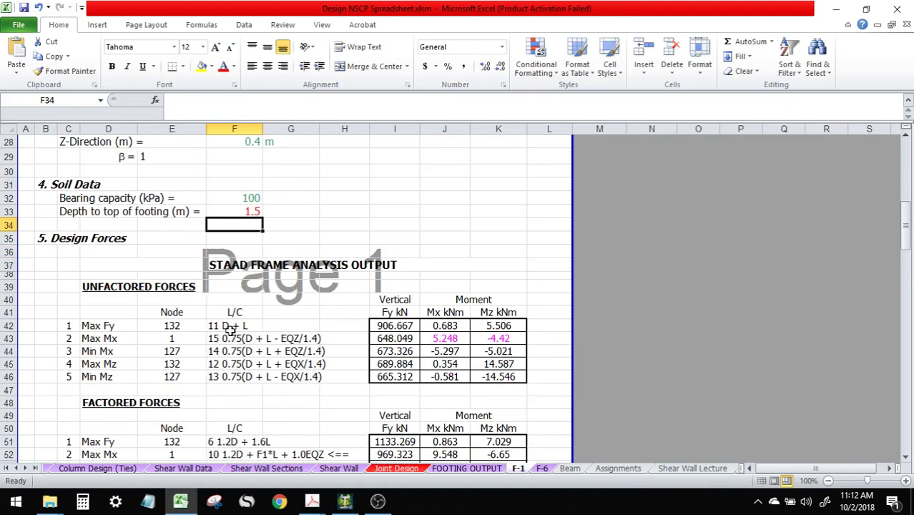
pyautogui.scroll(-2, 286, 281)
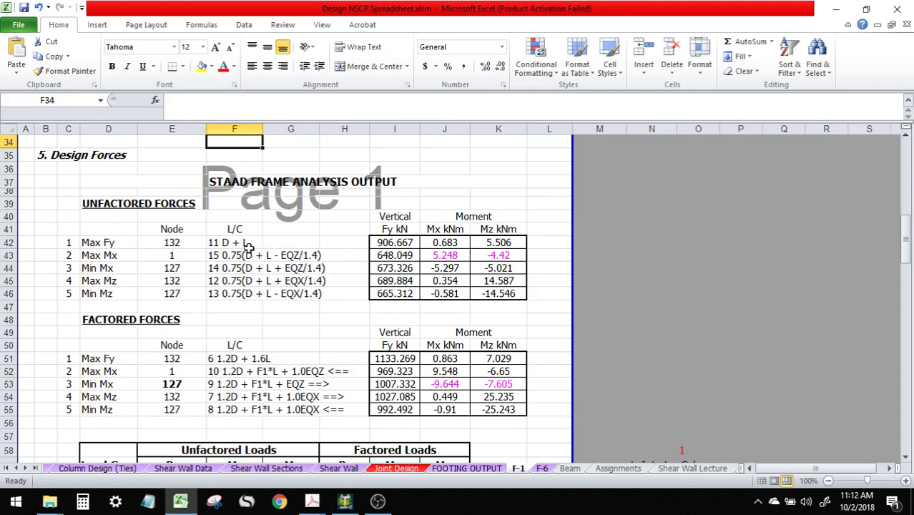
pyautogui.click(226, 256)
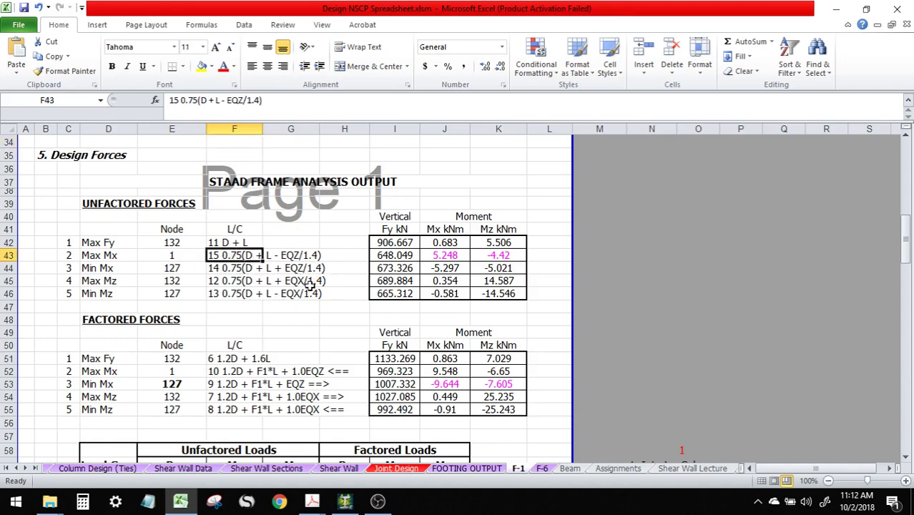
pyautogui.keyDown('shift'); pyautogui.click(314, 293); pyautogui.keyUp('shift')
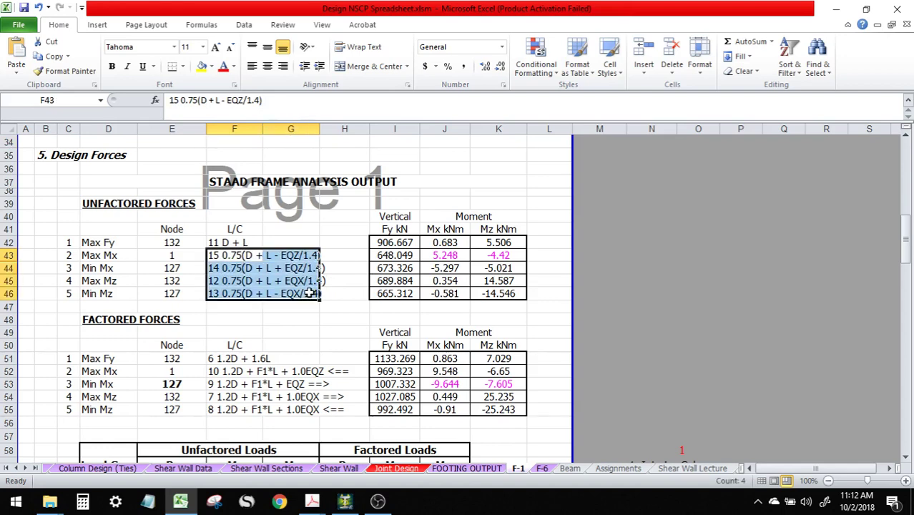
pyautogui.press('Delete')
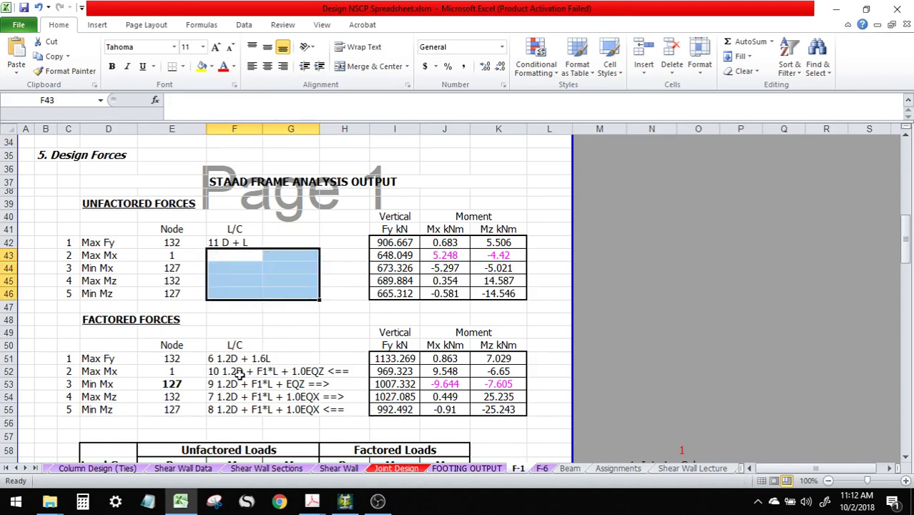
# Step: Clear the factored load-combination labels in F52:H55
pyautogui.moveTo(226, 370); pyautogui.dragTo(328, 410)
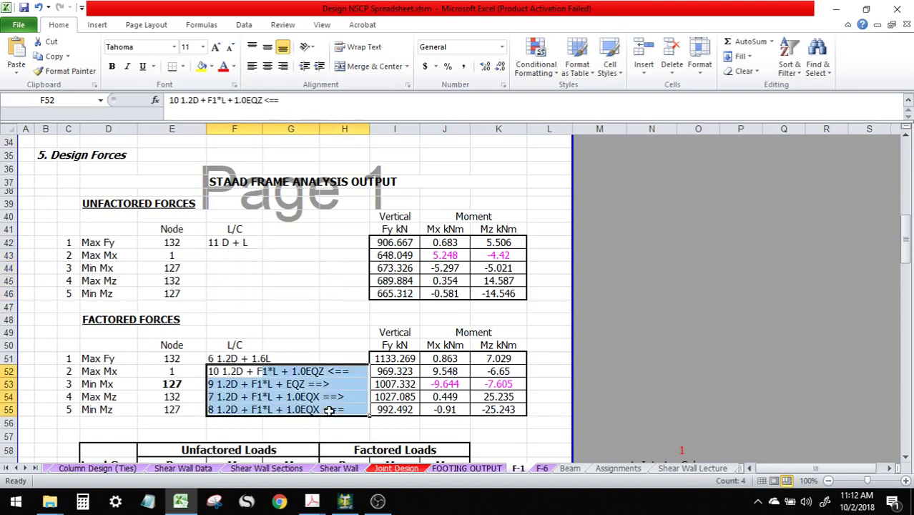
pyautogui.press('Delete')
pyautogui.click(257, 383)
pyautogui.click(289, 383)
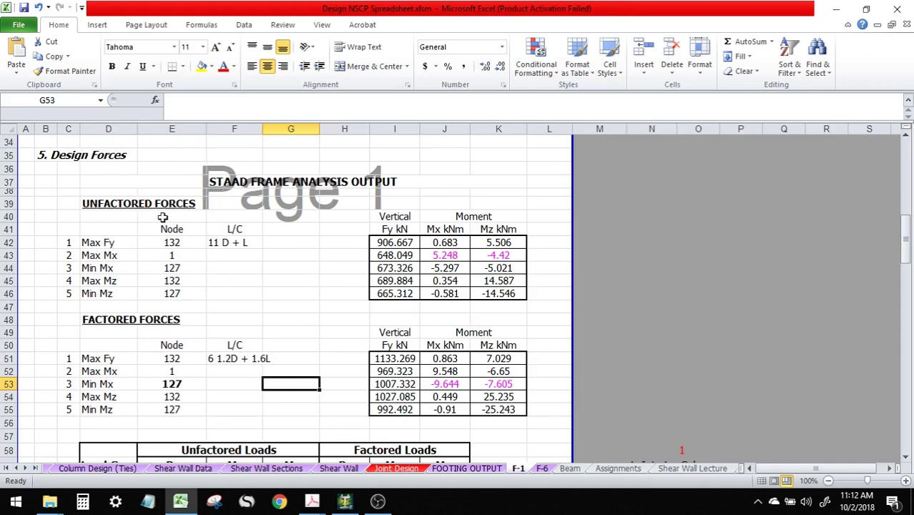
# Step: In STAAD.Pro, enter post-processing and review load cases 1 EQX through the ACI combinations
pyautogui.click(351, 500)
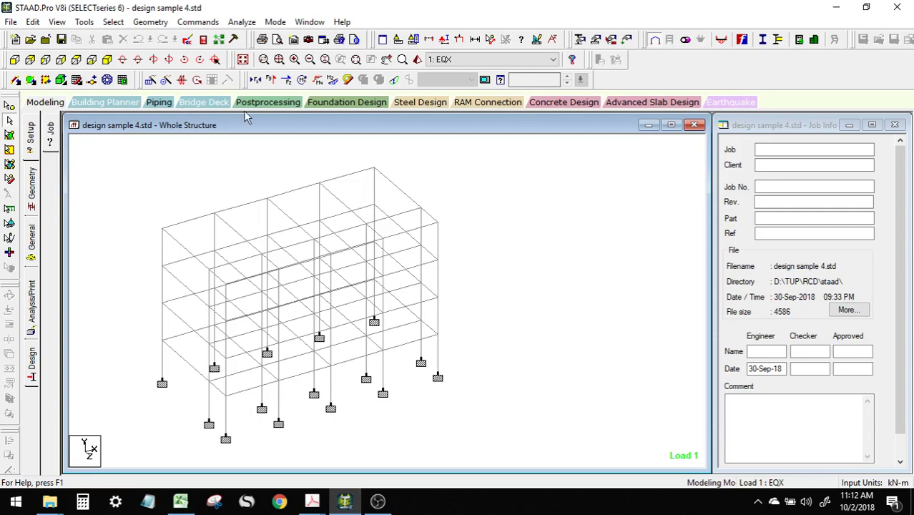
pyautogui.click(34, 247)
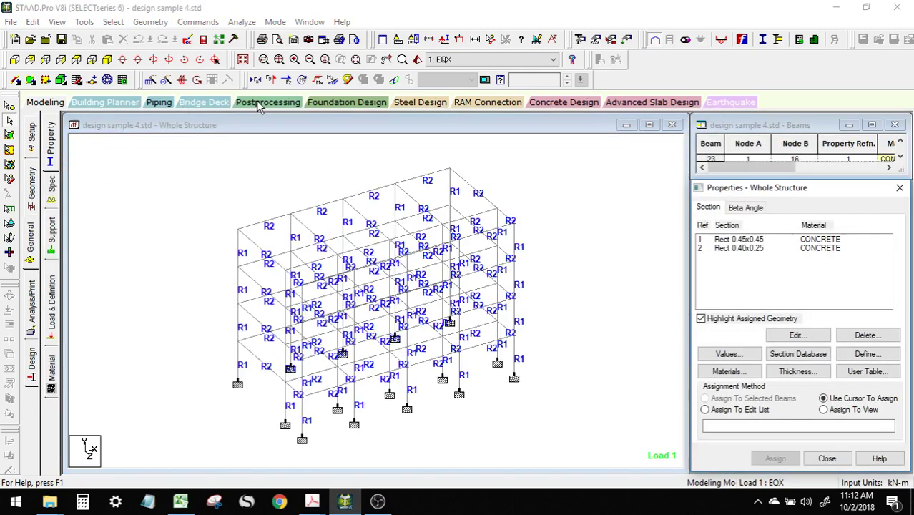
pyautogui.click(264, 102)
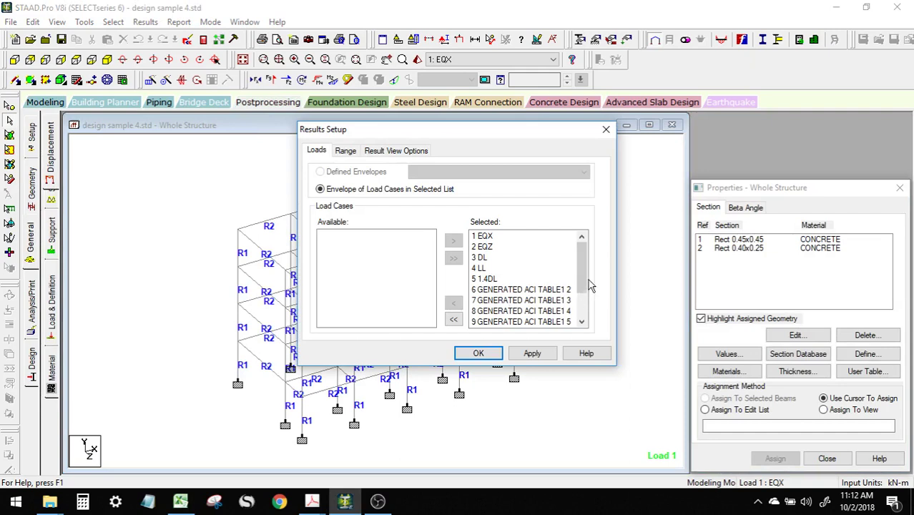
pyautogui.scroll(-2, 533, 285)
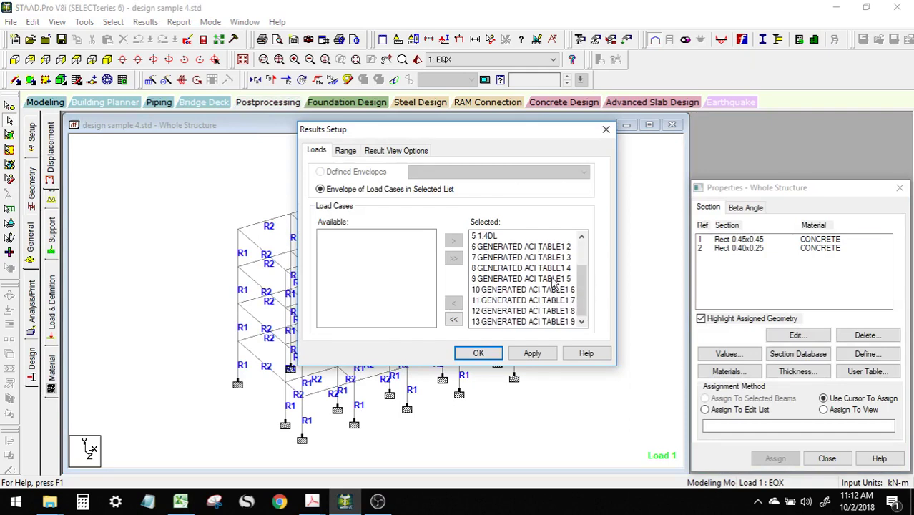
pyautogui.moveTo(580, 297); pyautogui.dragTo(581, 264)
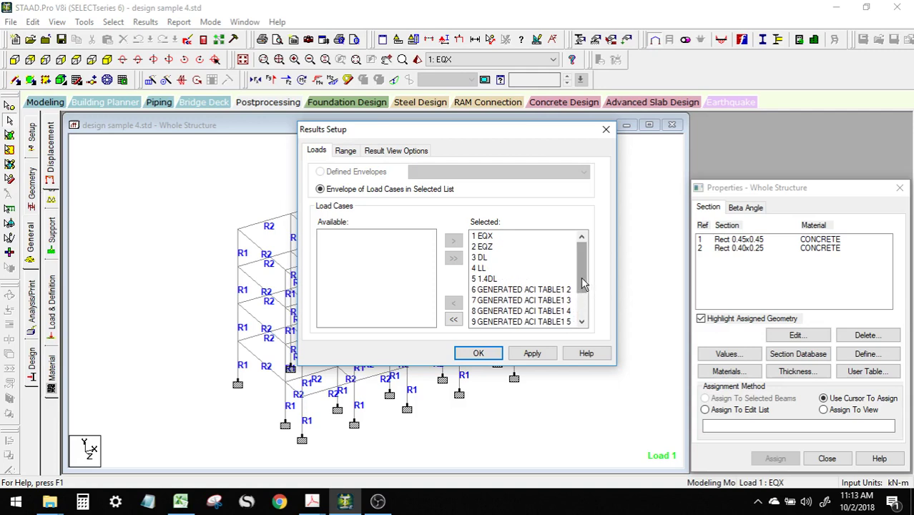
pyautogui.moveTo(580, 279)
pyautogui.mouseDown()
pyautogui.moveTo(581, 305)
pyautogui.moveTo(579, 264)
pyautogui.mouseUp()
pyautogui.scroll(-2, 583, 289)
pyautogui.scroll(1, 582, 290)
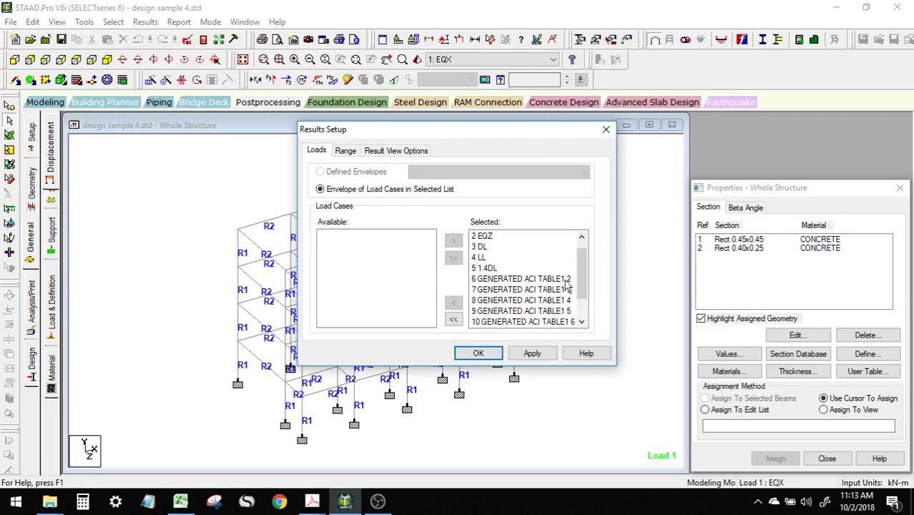
pyautogui.moveTo(586, 284); pyautogui.dragTo(586, 266)
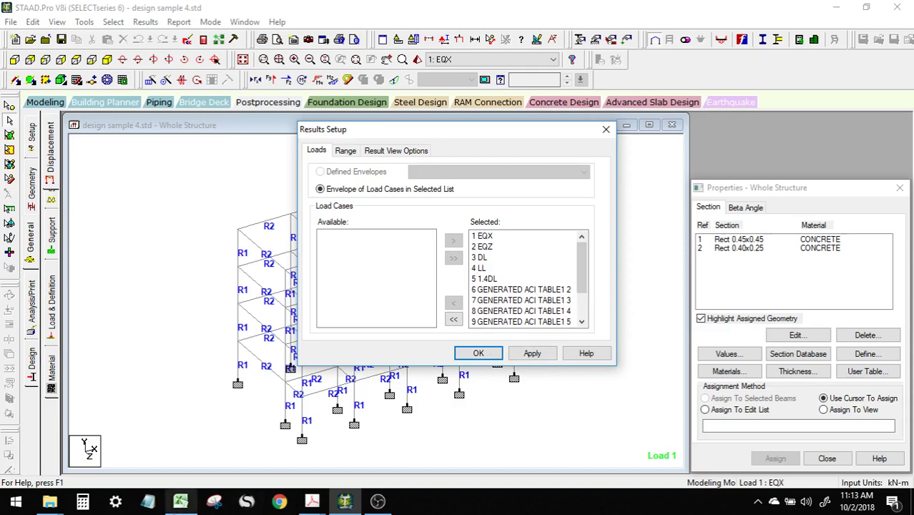
# Step: Check the remaining Max Fy label in Excel, then close Results Setup and return STAAD.Pro to modeling
pyautogui.click(180, 501)
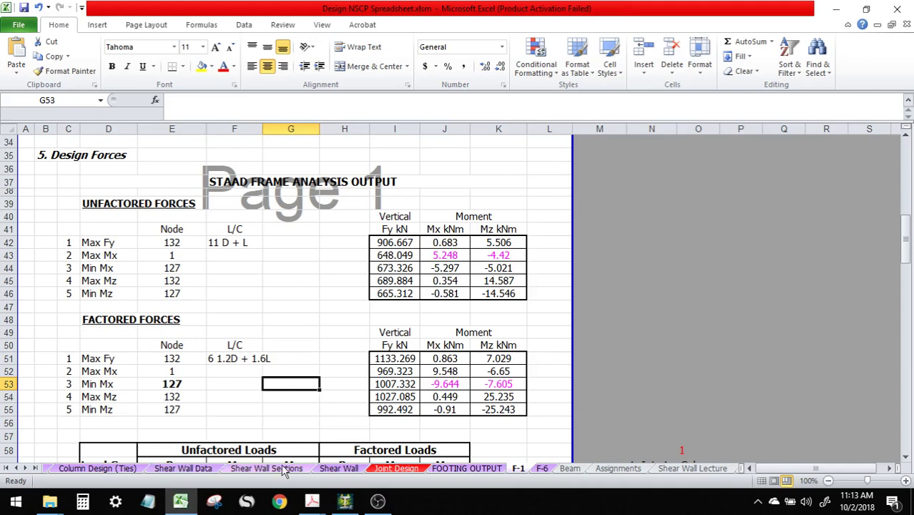
pyautogui.click(233, 243)
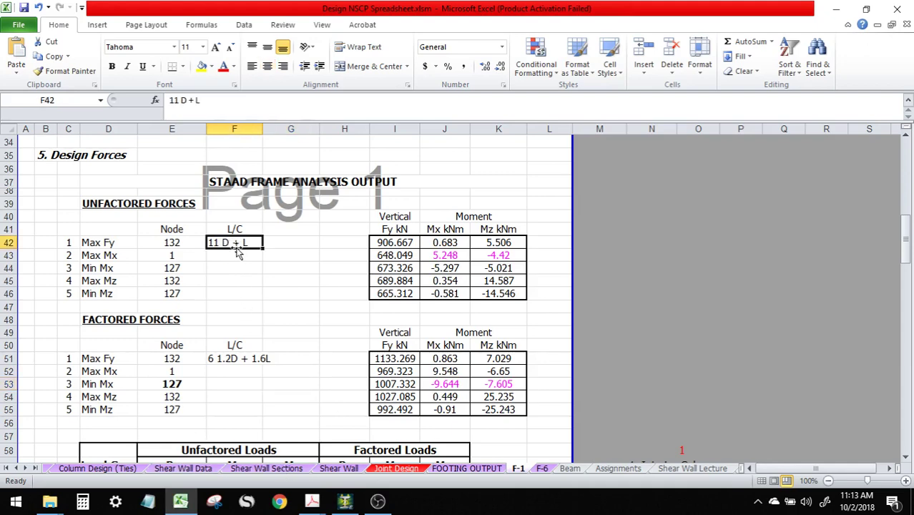
pyautogui.click(345, 501)
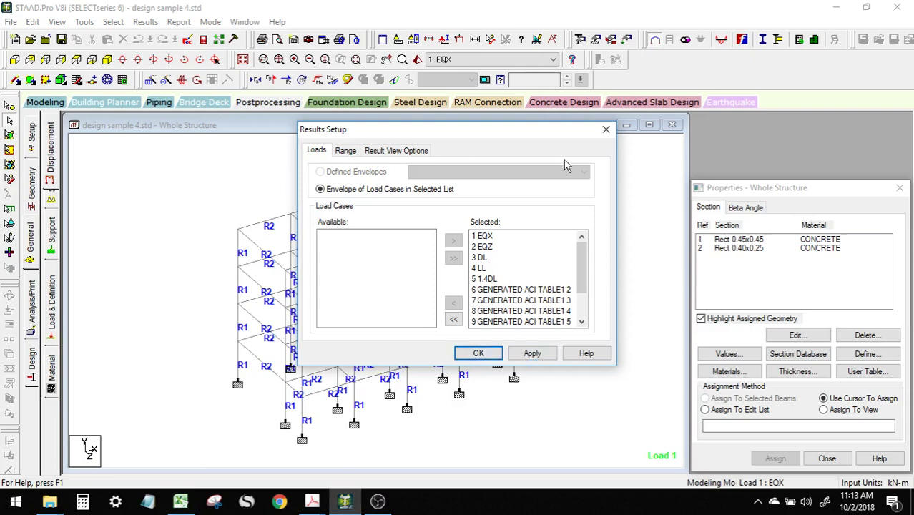
pyautogui.click(605, 128)
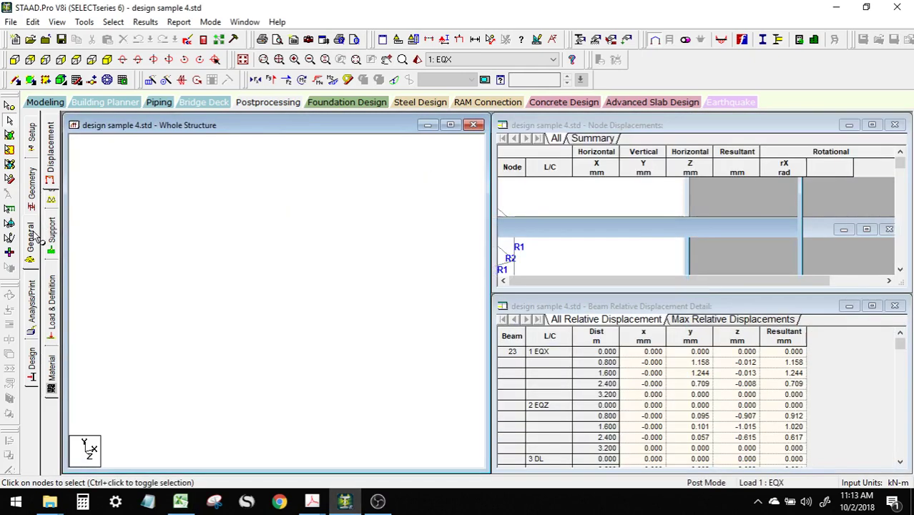
pyautogui.click(44, 104)
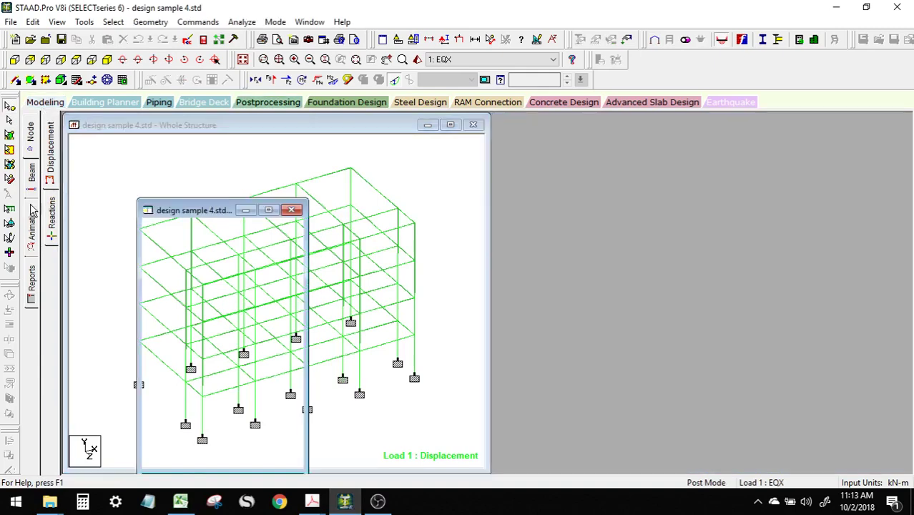
# Step: Expand Load Cases Details to list load cases 1 EQX through ACI combination 13
pyautogui.click(32, 259)
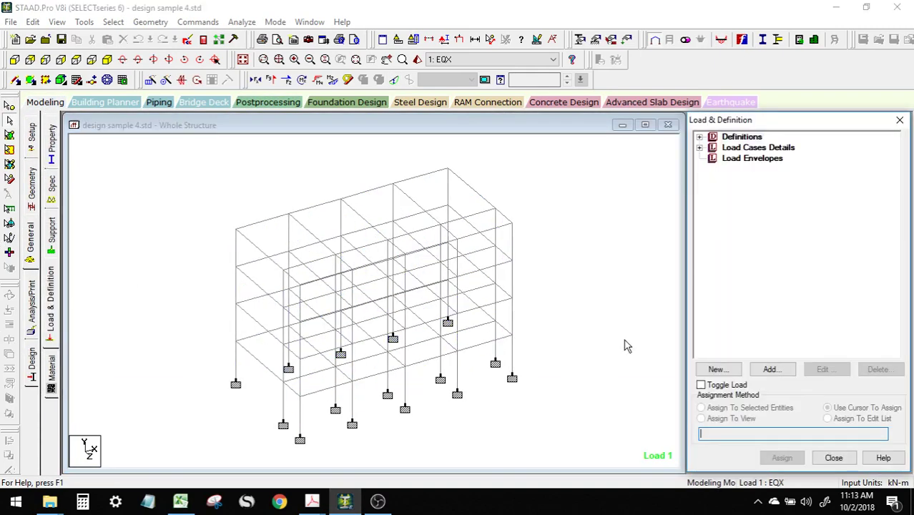
pyautogui.click(730, 149)
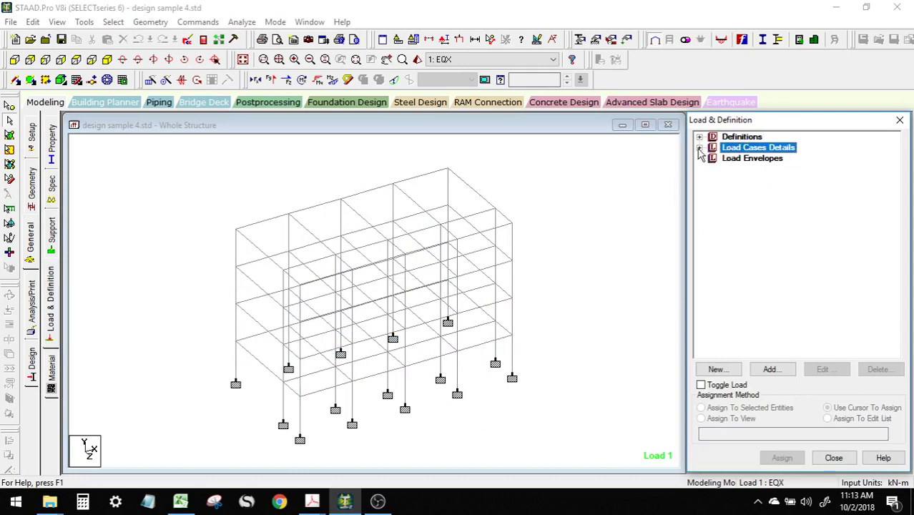
pyautogui.click(699, 148)
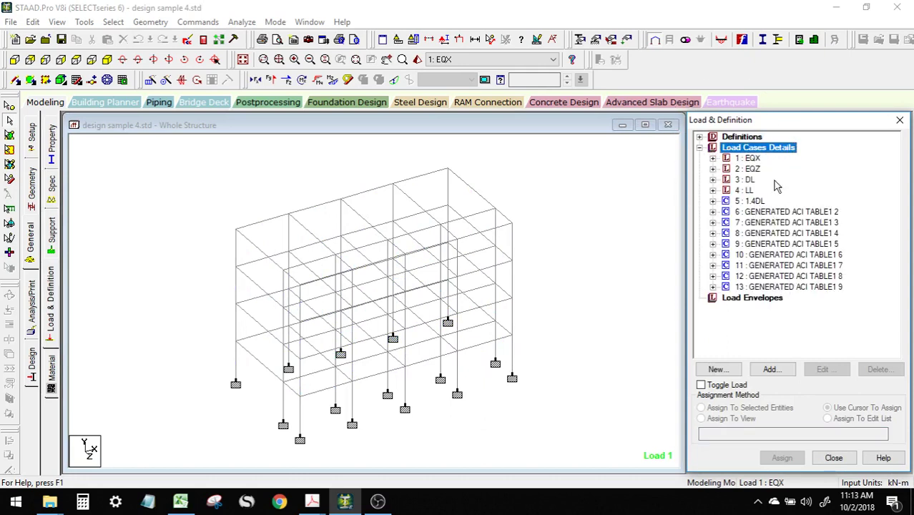
# Step: Generate automatic AISC GENERAL load combinations in the Add load dialog
pyautogui.click(774, 371)
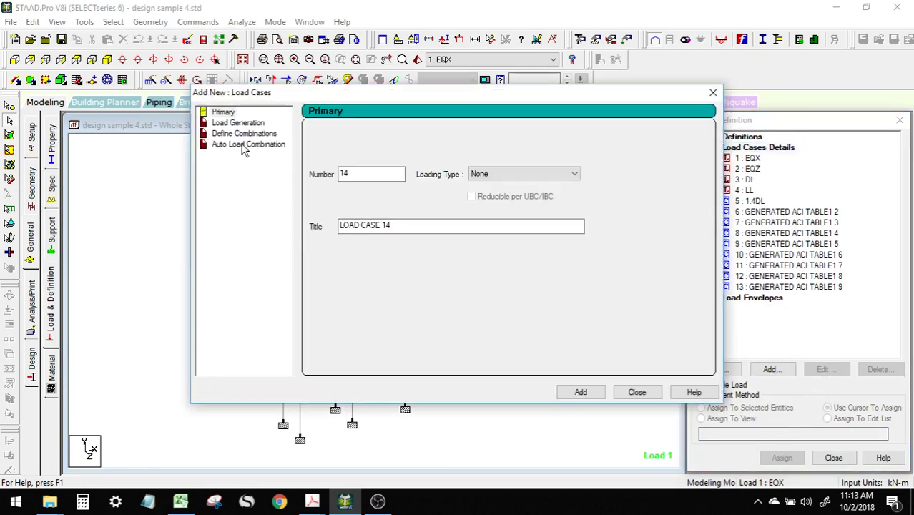
pyautogui.click(243, 146)
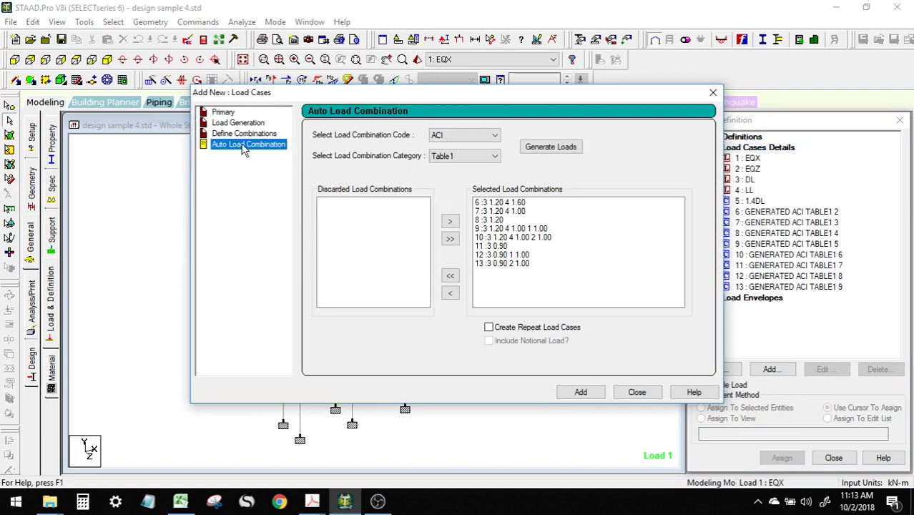
pyautogui.click(499, 138)
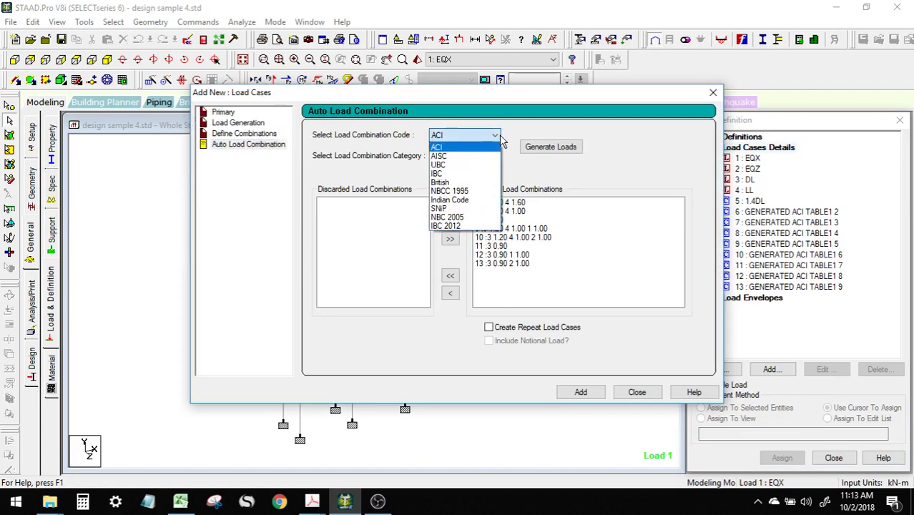
pyautogui.click(495, 155)
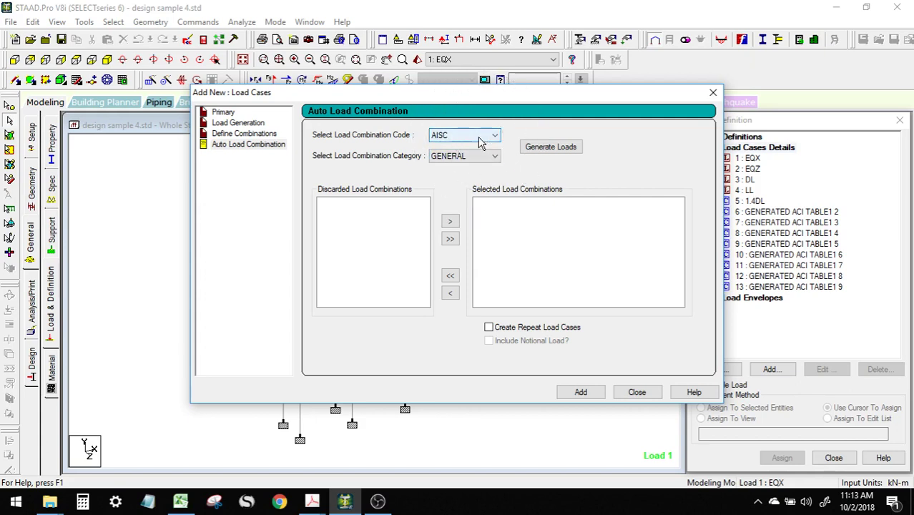
pyautogui.click(491, 154)
pyautogui.click(490, 154)
pyautogui.click(530, 151)
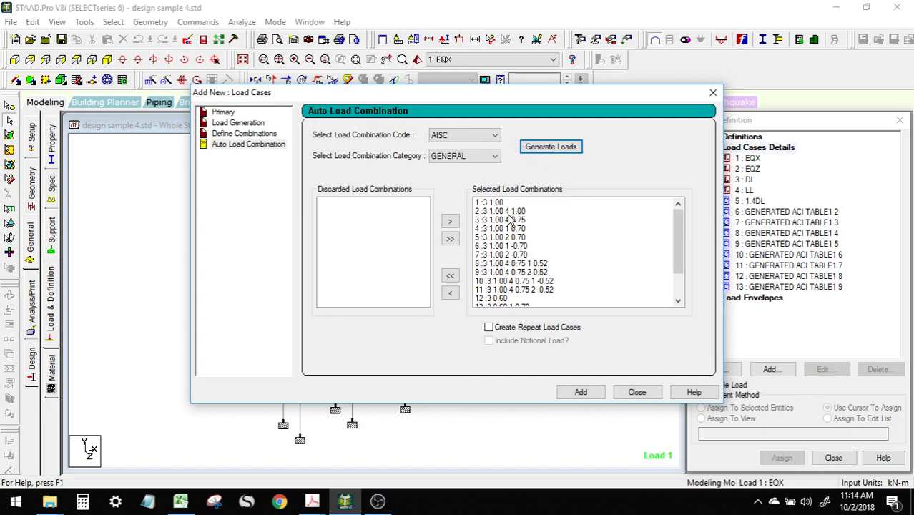
# Step: Discard combinations 12–16, add the rest, and accept deleting old result files
pyautogui.moveTo(678, 260); pyautogui.dragTo(677, 273)
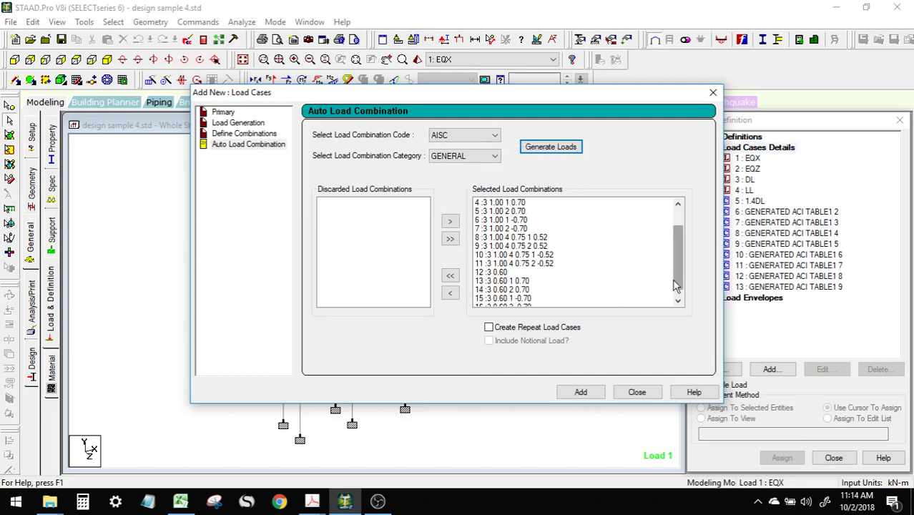
pyautogui.click(647, 272)
pyautogui.moveTo(673, 279); pyautogui.dragTo(680, 286)
pyautogui.keyDown('shift'); pyautogui.click(502, 298); pyautogui.keyUp('shift')
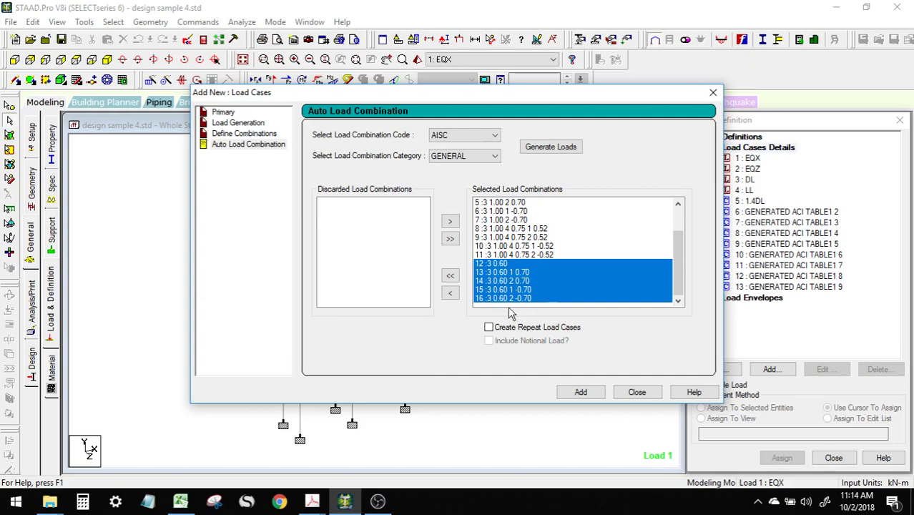
pyautogui.click(450, 293)
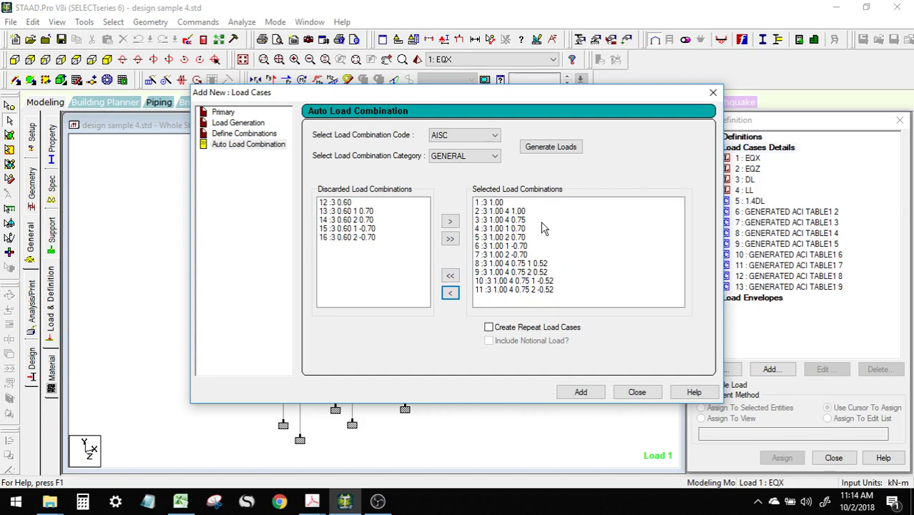
pyautogui.click(591, 398)
pyautogui.click(636, 397)
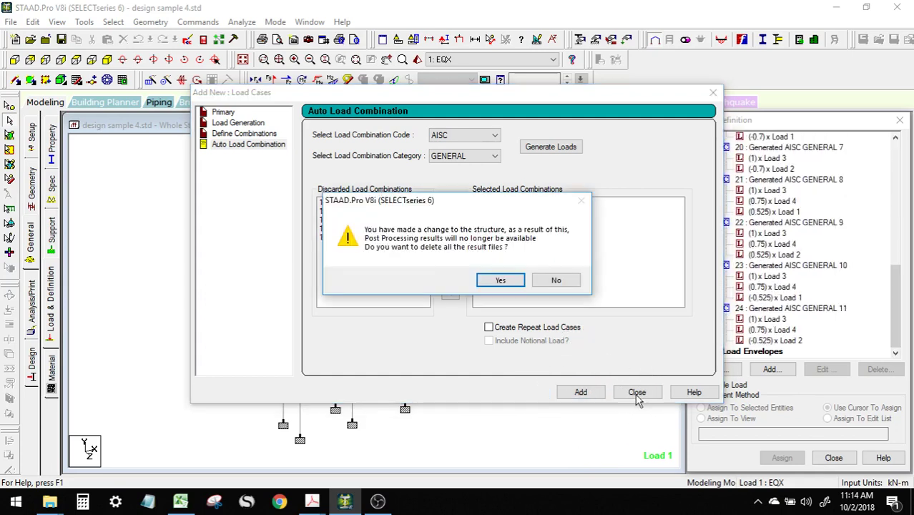
pyautogui.click(516, 284)
# Step: Close the load case window and save the modified model
pyautogui.click(637, 392)
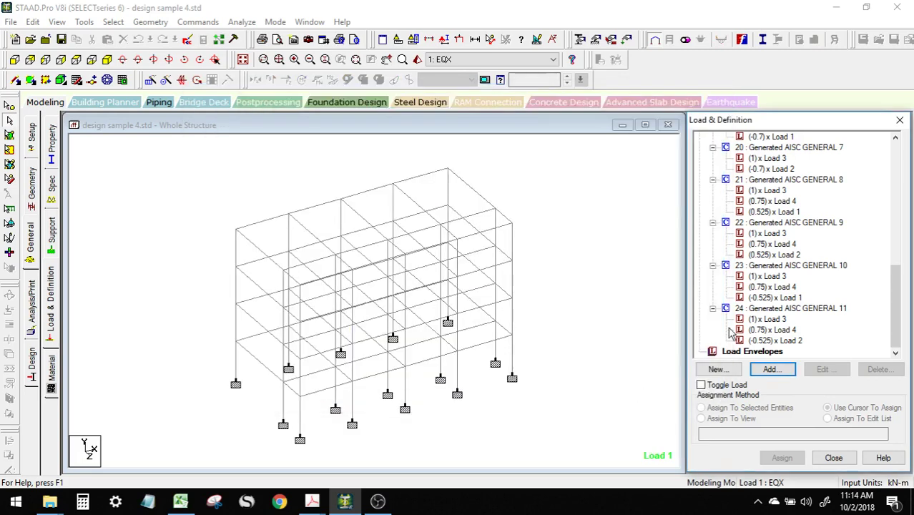
pyautogui.moveTo(893, 318); pyautogui.dragTo(899, 337)
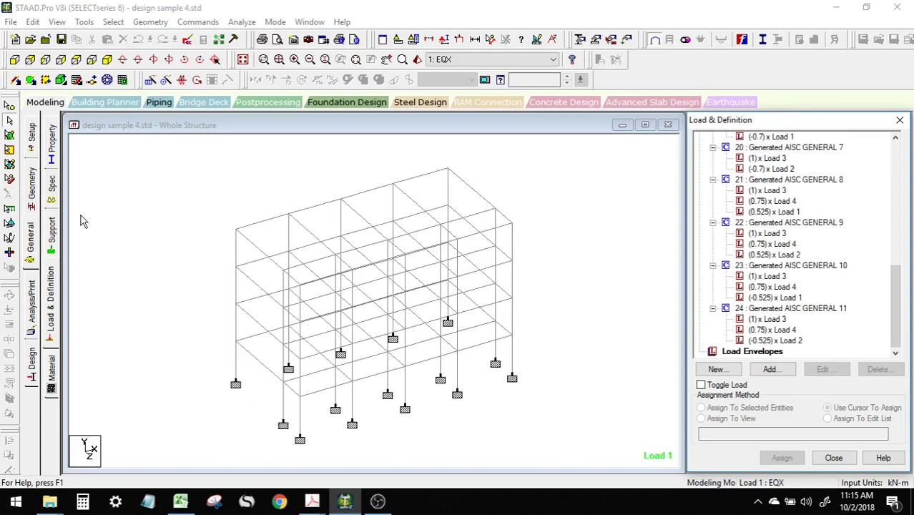
pyautogui.click(61, 40)
pyautogui.click(376, 266)
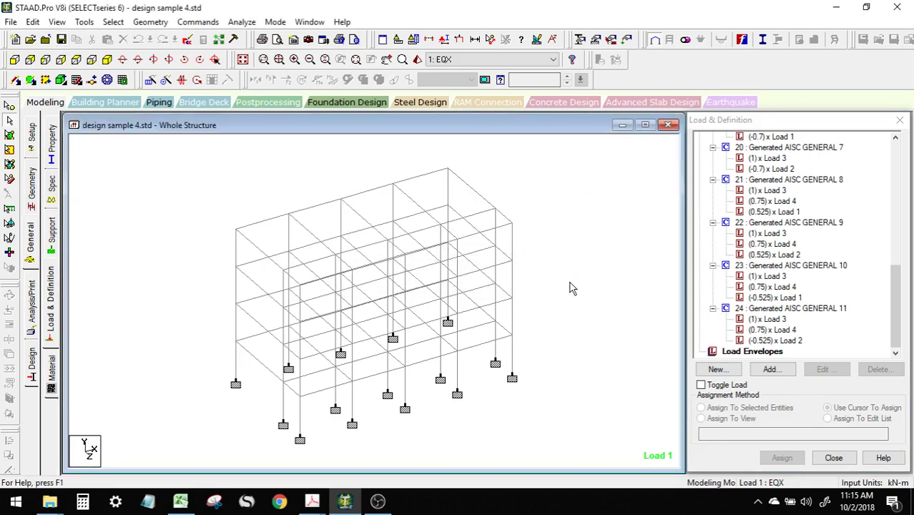
# Step: Run the analysis and dismiss the report showing 0 errors
pyautogui.click(242, 21)
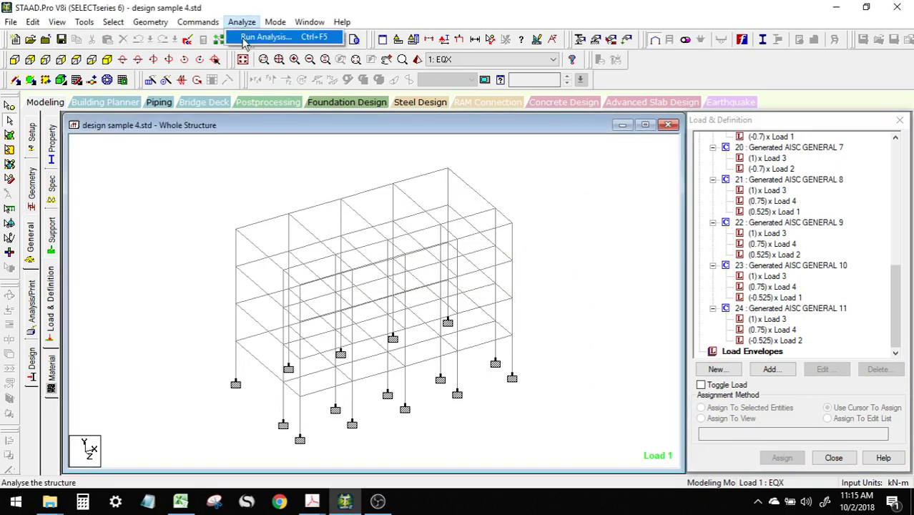
pyautogui.click(247, 36)
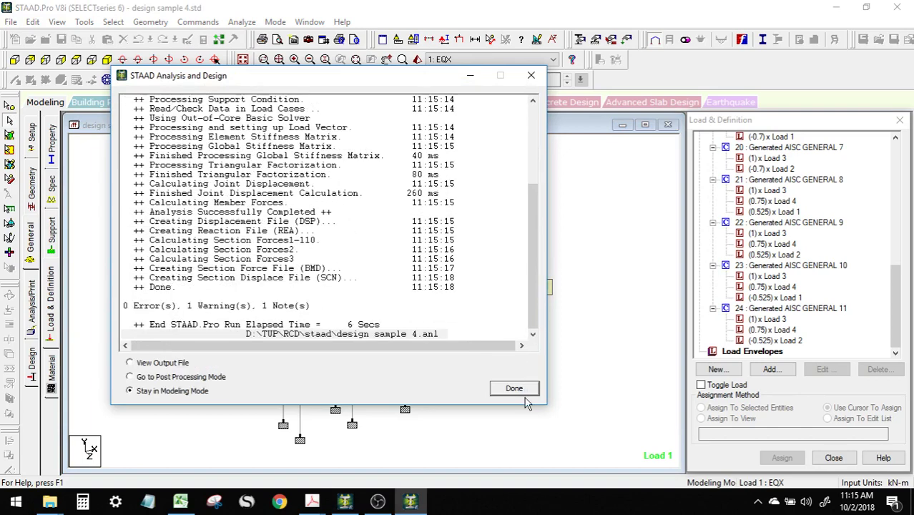
pyautogui.click(520, 390)
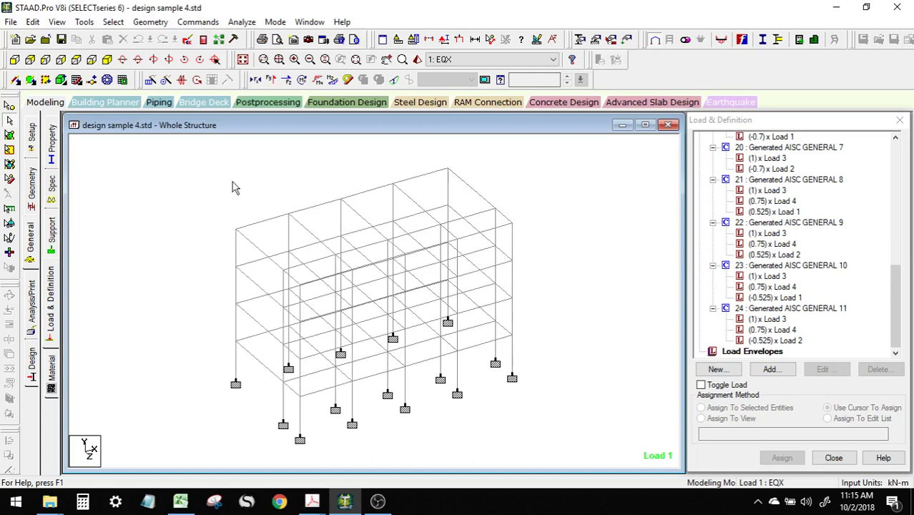
# Step: Enter post-processing and reposition the Results Setup window
pyautogui.click(273, 105)
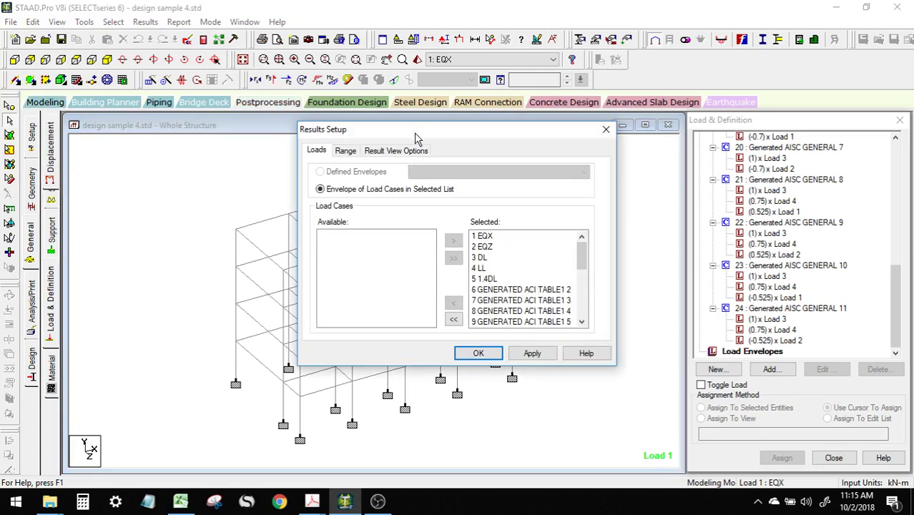
pyautogui.moveTo(419, 131); pyautogui.dragTo(398, 130)
pyautogui.moveTo(566, 263)
pyautogui.mouseDown()
pyautogui.moveTo(562, 295)
pyautogui.moveTo(565, 249)
pyautogui.mouseUp()
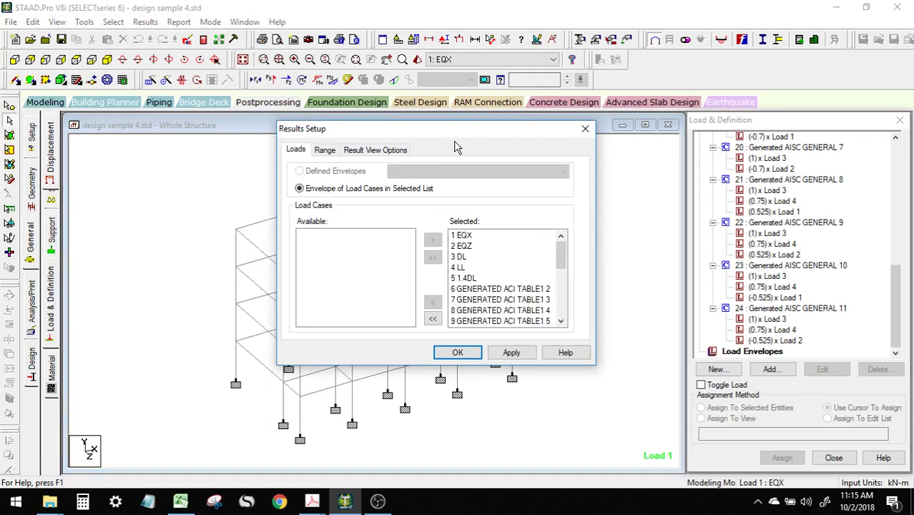
pyautogui.moveTo(448, 133); pyautogui.dragTo(466, 125)
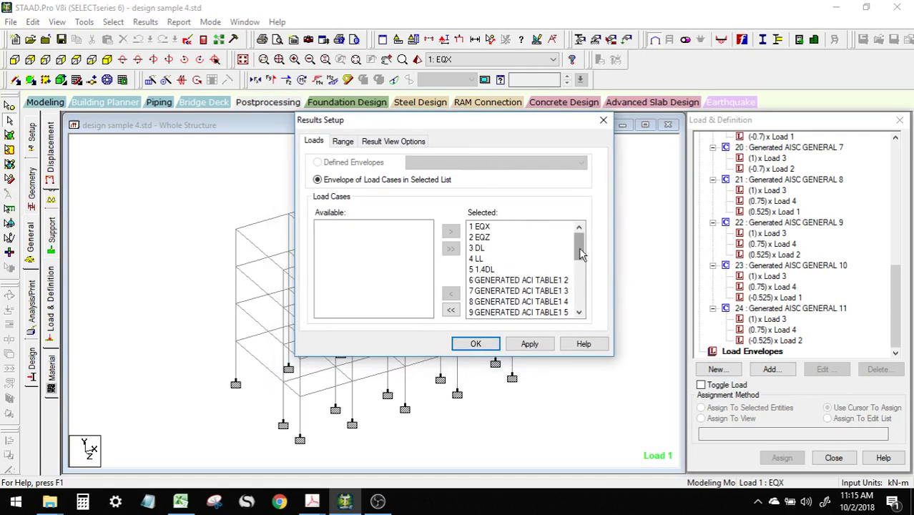
pyautogui.moveTo(578, 248); pyautogui.dragTo(580, 312)
pyautogui.scroll(2, 512, 314)
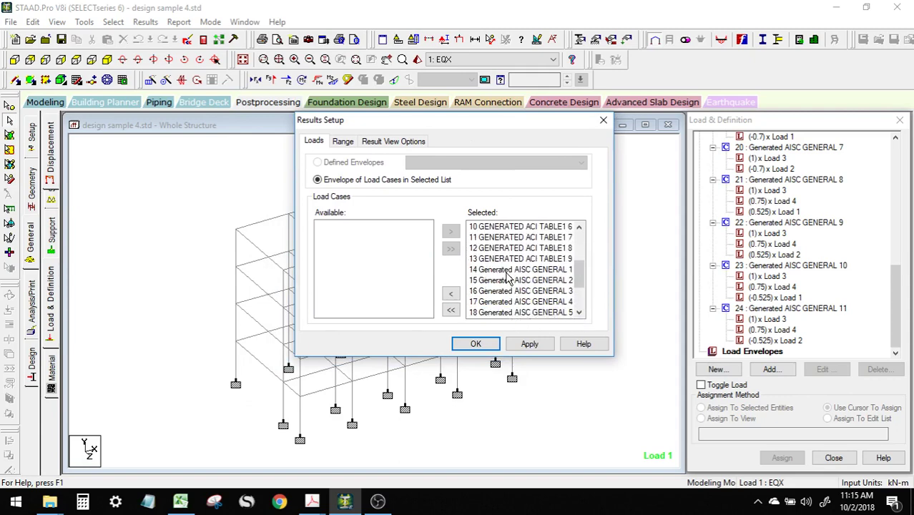
# Step: Exclude load cases 1–13 so only AISC GENERAL combinations are shown, then apply
pyautogui.keyDown('shift'); pyautogui.click(507, 275); pyautogui.keyUp('shift')
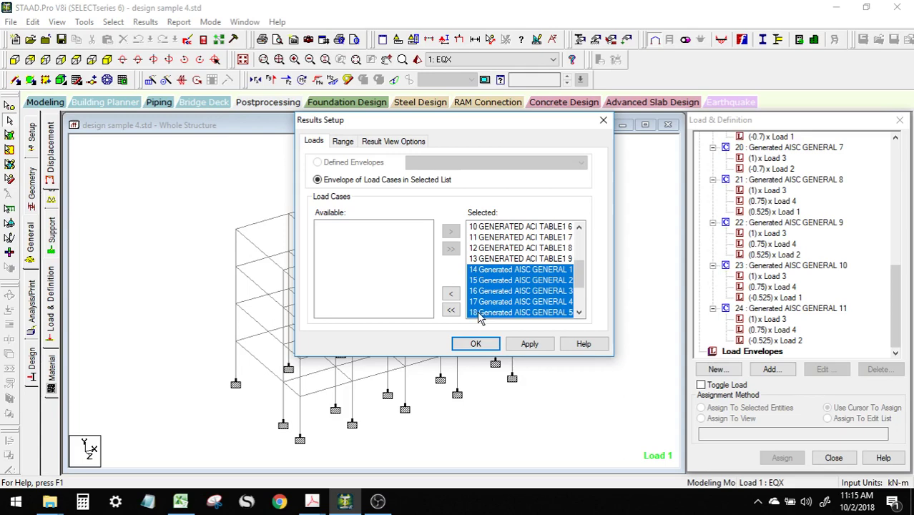
pyautogui.click(510, 260)
pyautogui.scroll(3, 519, 286)
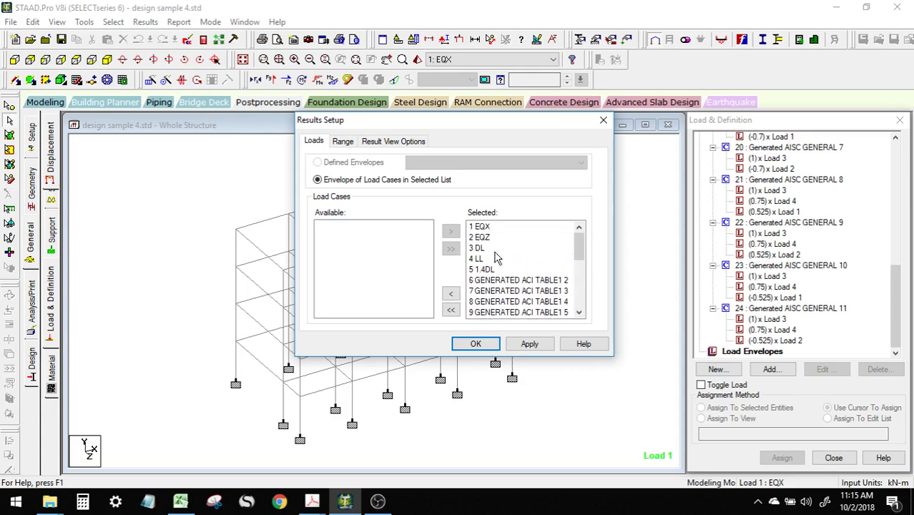
pyautogui.keyDown('shift'); pyautogui.click(490, 227); pyautogui.keyUp('shift')
pyautogui.click(452, 294)
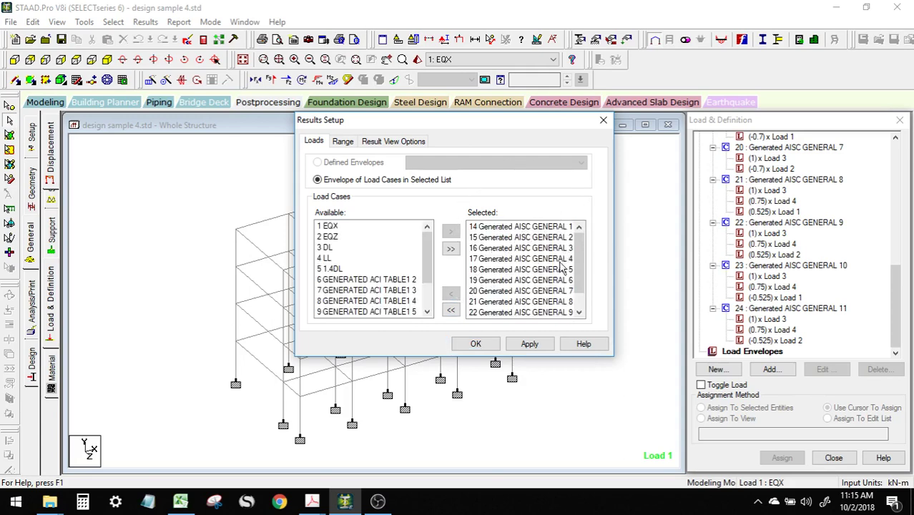
pyautogui.click(531, 344)
pyautogui.click(489, 346)
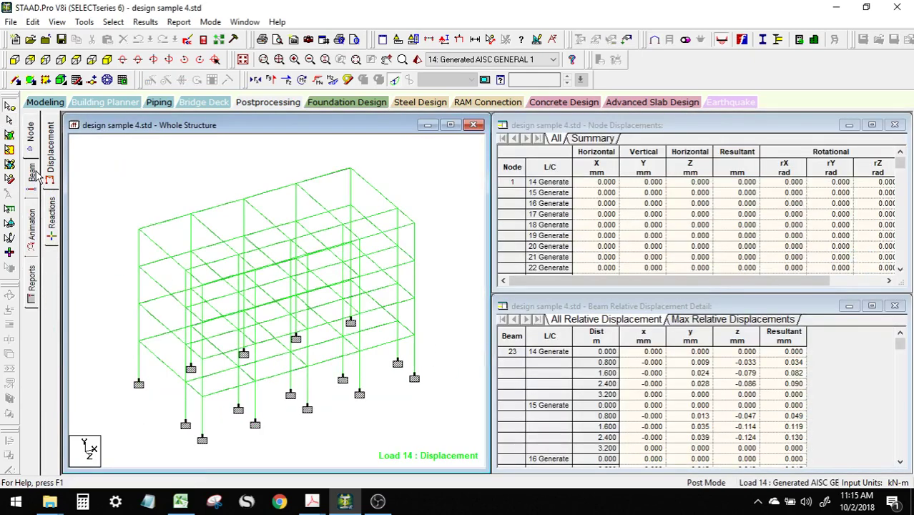
# Step: Show the support reactions summary, highlighting max Fy 864.076 kN at node 11, case 24
pyautogui.click(34, 135)
pyautogui.click(51, 214)
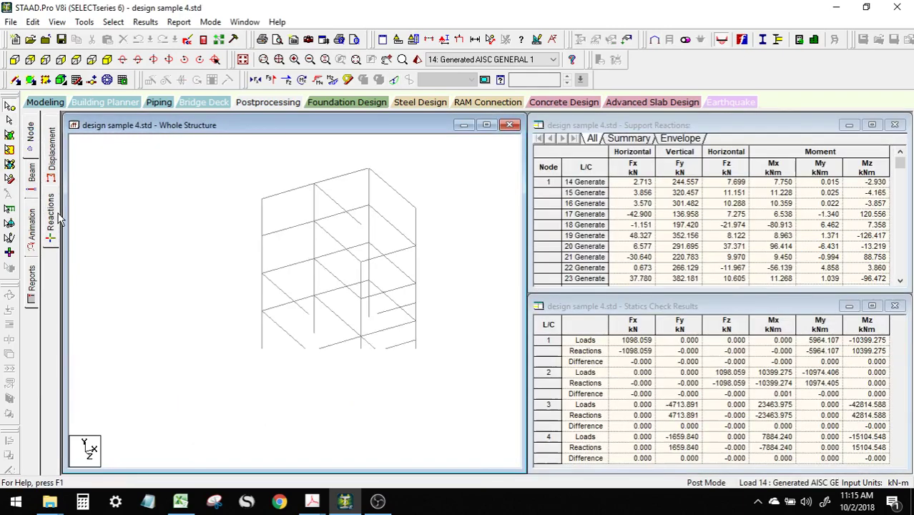
pyautogui.click(895, 163)
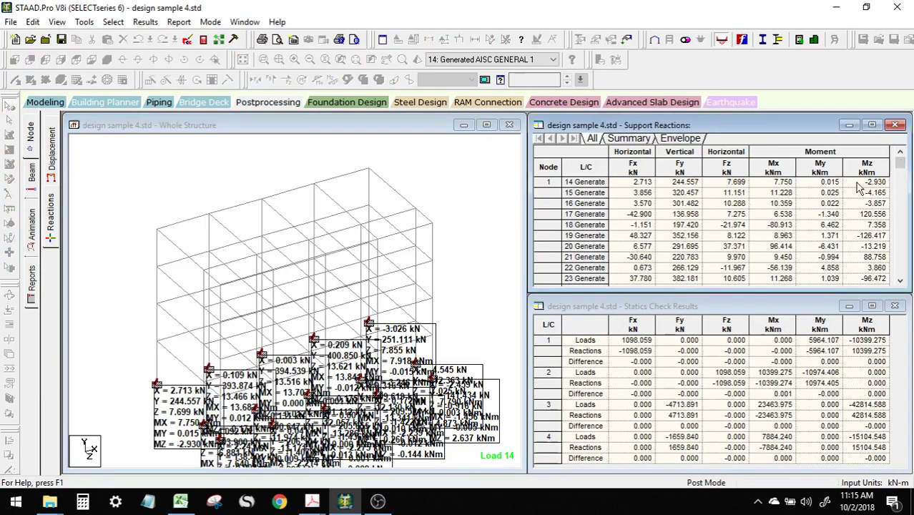
pyautogui.click(626, 139)
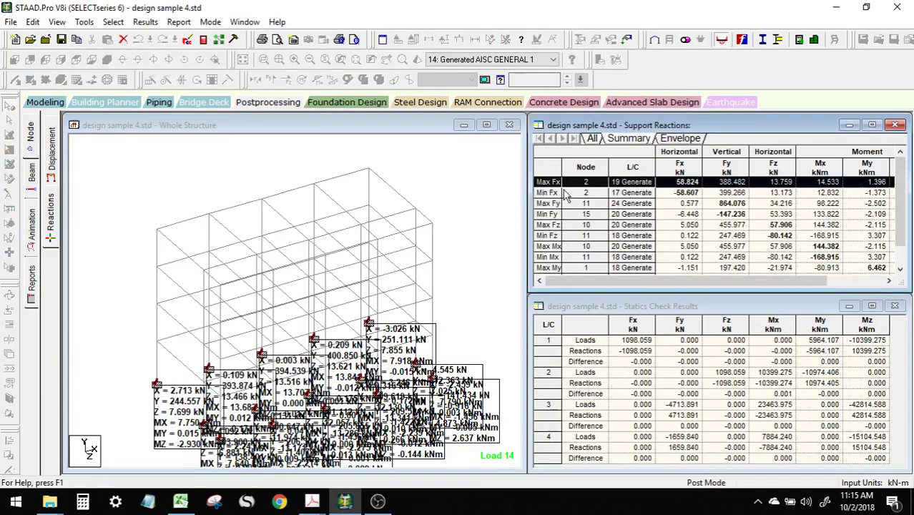
pyautogui.click(552, 182)
pyautogui.click(552, 203)
pyautogui.click(554, 203)
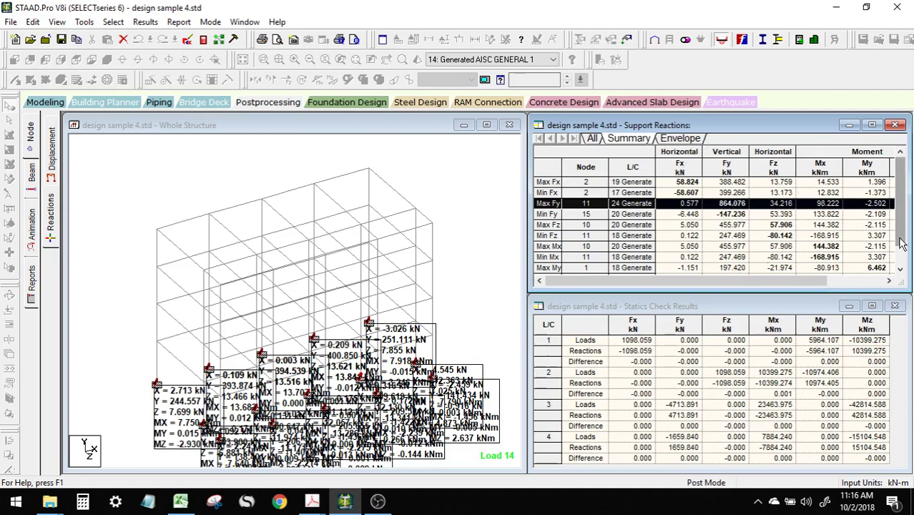
pyautogui.scroll(-2, 899, 263)
pyautogui.scroll(2, 858, 230)
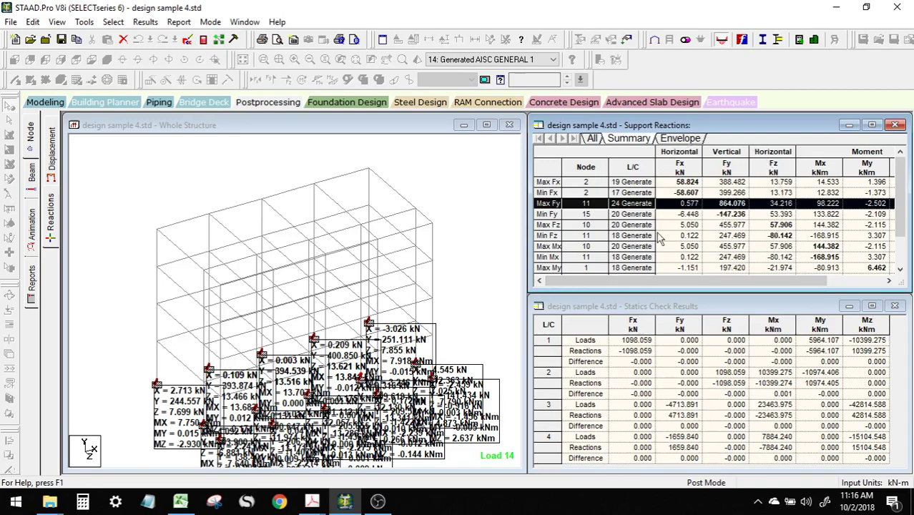
pyautogui.click(466, 321)
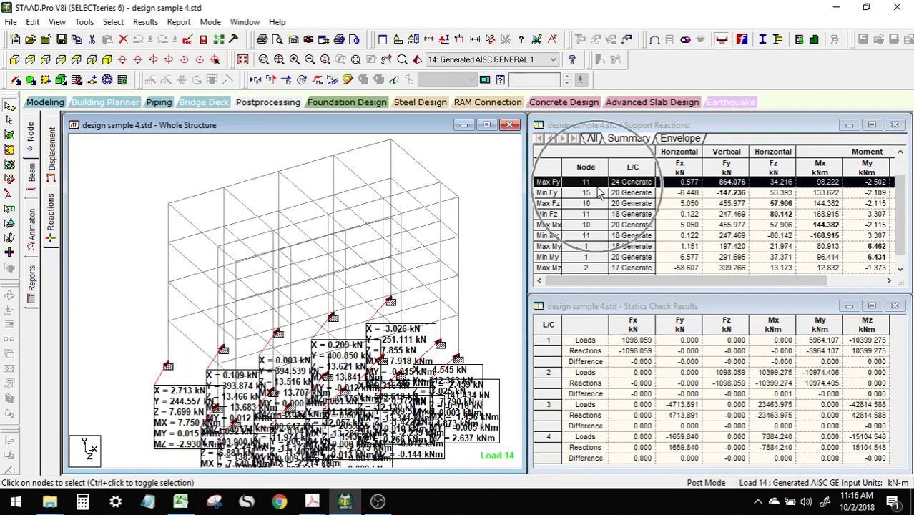
pyautogui.click(490, 293)
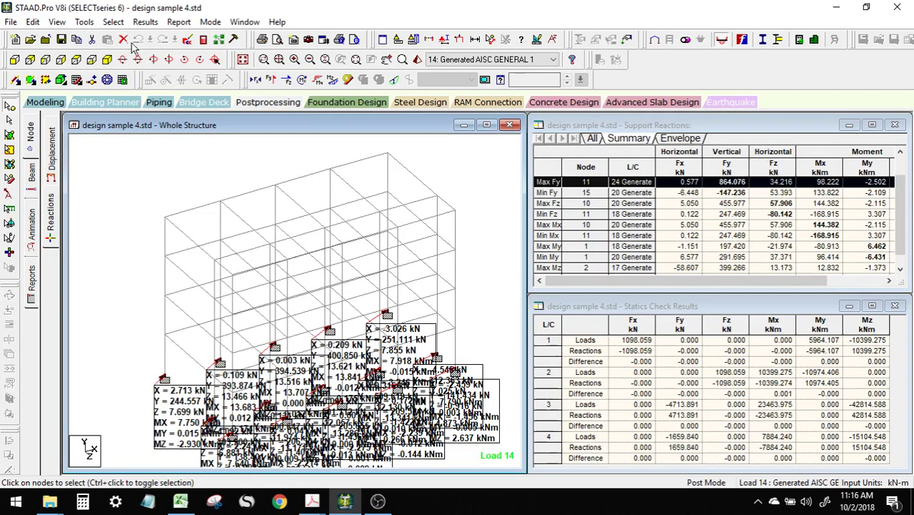
# Step: Remove all value annotations from the structure view and activate the reactions table
pyautogui.click(146, 22)
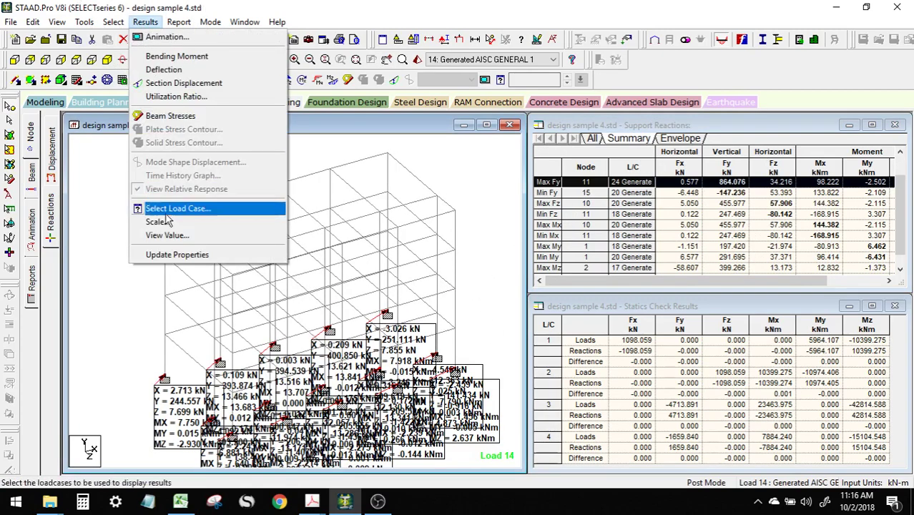
pyautogui.click(169, 236)
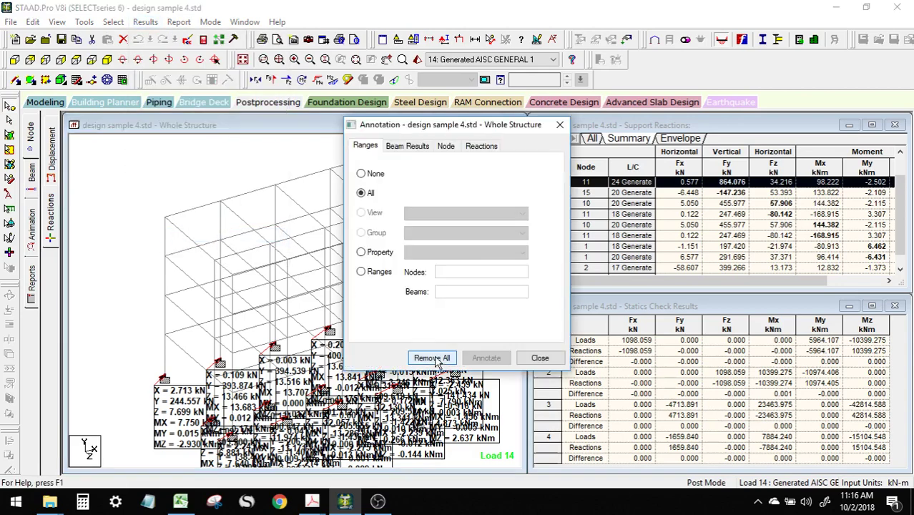
pyautogui.click(429, 357)
pyautogui.click(538, 357)
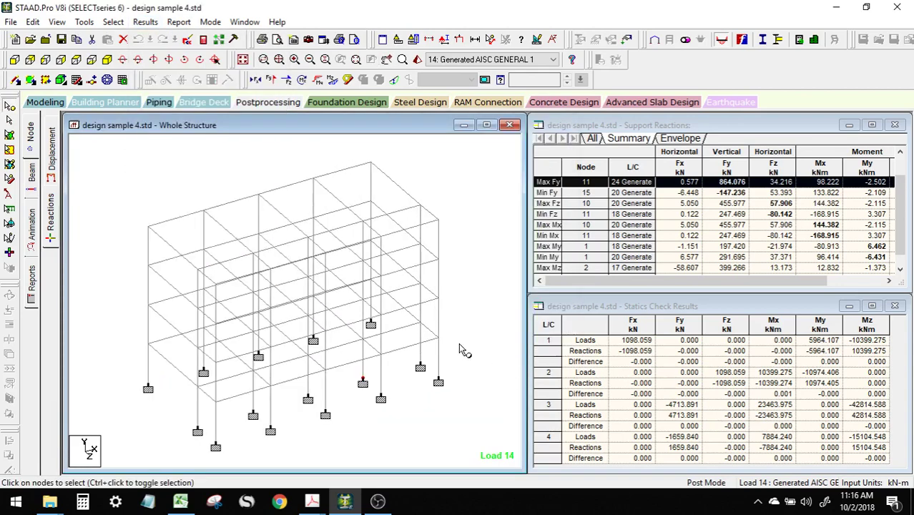
pyautogui.click(545, 182)
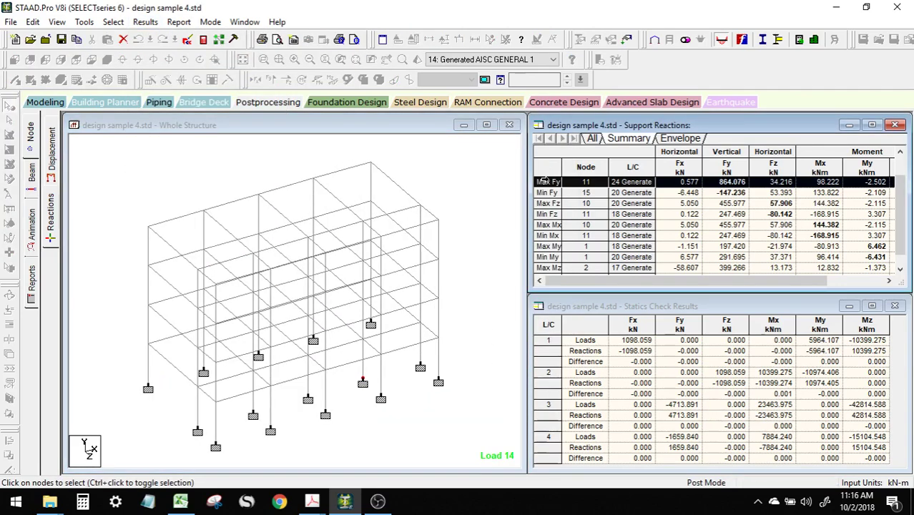
# Step: Clear the old unfactored force values in I42:K46 on the design spreadsheet
pyautogui.click(362, 382)
pyautogui.click(181, 501)
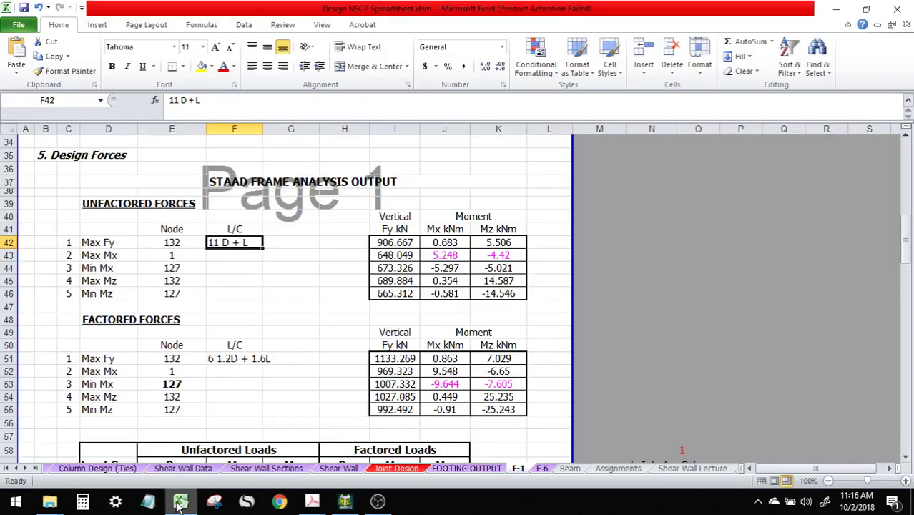
pyautogui.click(229, 281)
pyautogui.click(406, 244)
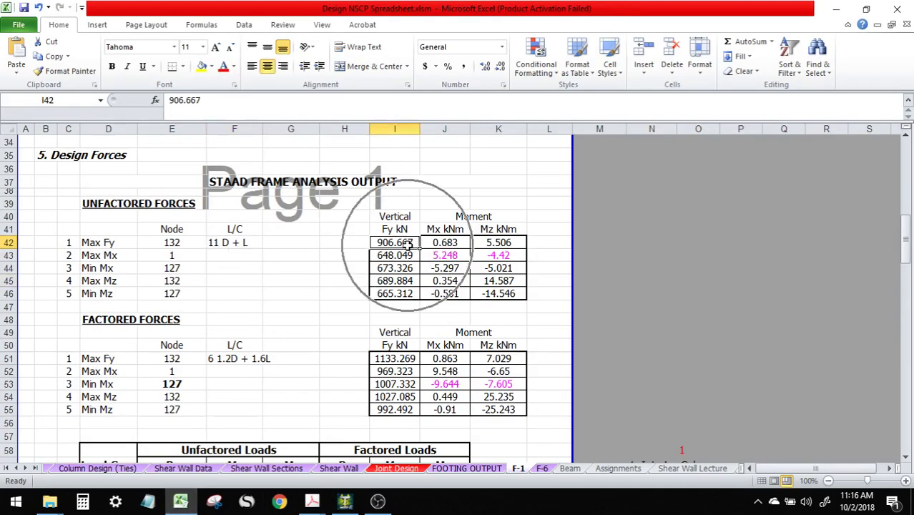
pyautogui.moveTo(406, 244); pyautogui.dragTo(505, 299)
pyautogui.press('Delete')
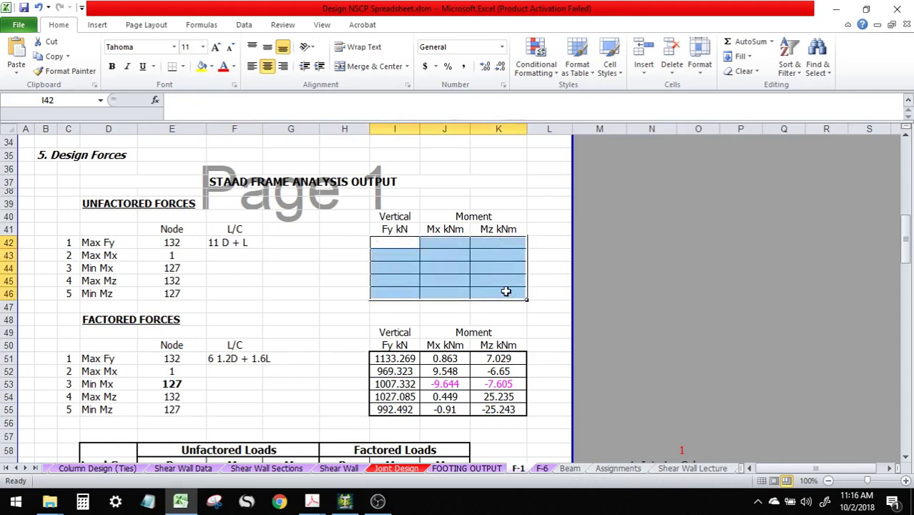
# Step: Enter 864 kN as Max Fy's unfactored vertical force in I42
pyautogui.click(404, 244)
pyautogui.write('864')
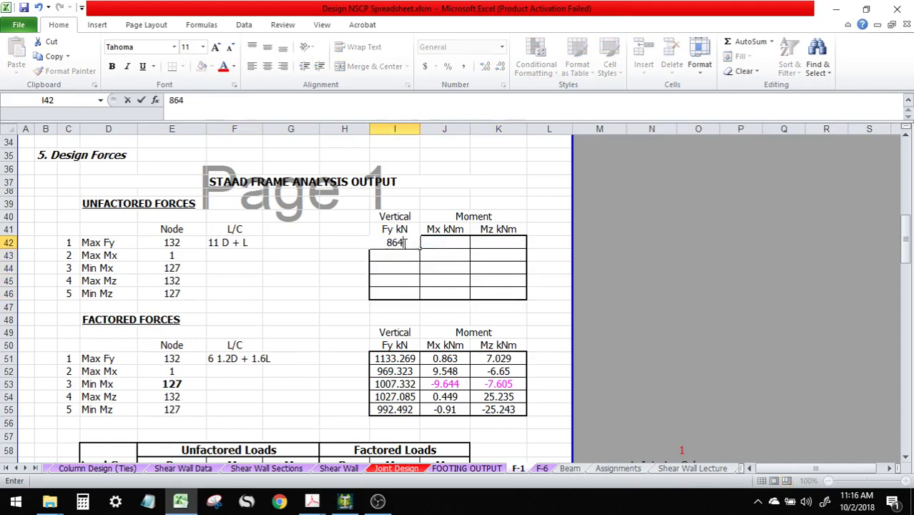
pyautogui.press('Return')
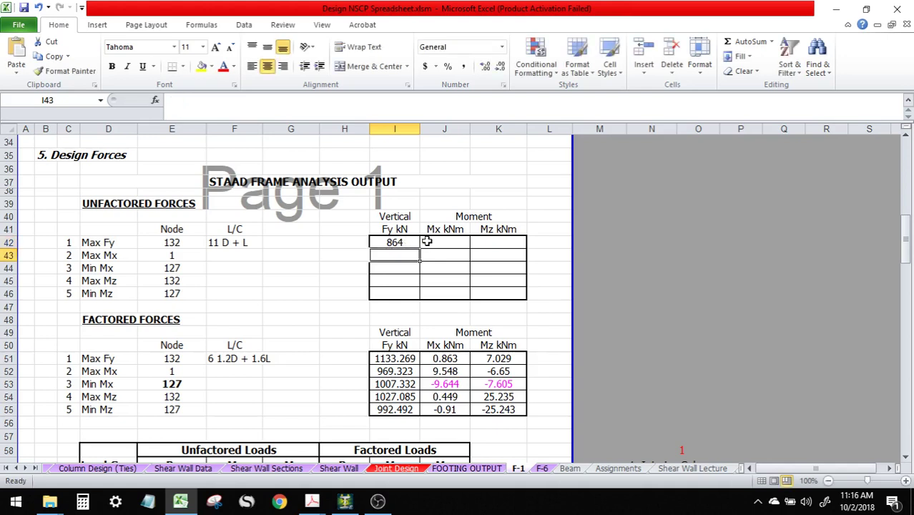
pyautogui.click(438, 243)
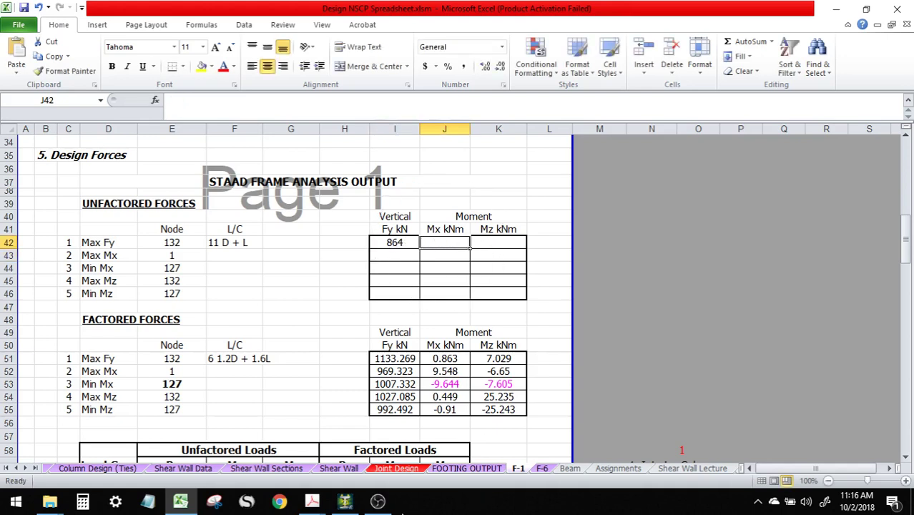
pyautogui.click(344, 500)
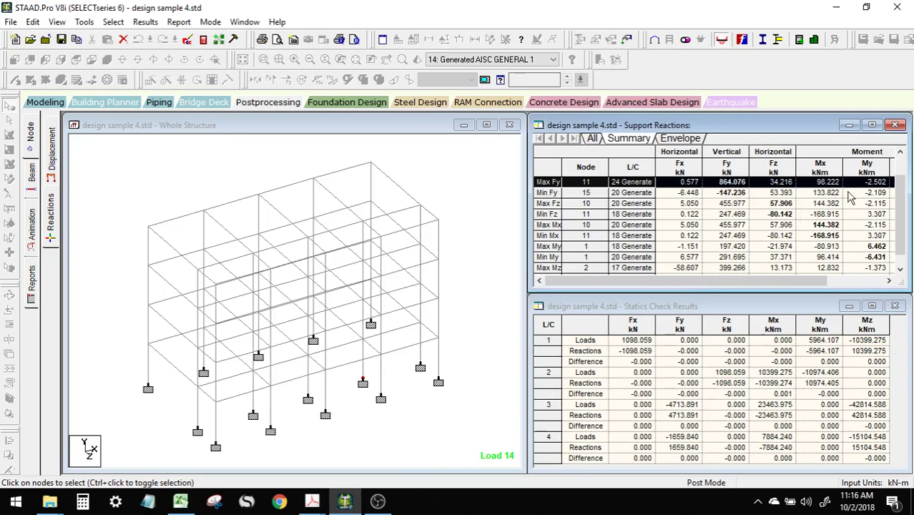
# Step: Scroll the STAAD.Pro Support Reactions table right to reveal the Mz column
pyautogui.moveTo(822, 284); pyautogui.dragTo(883, 283)
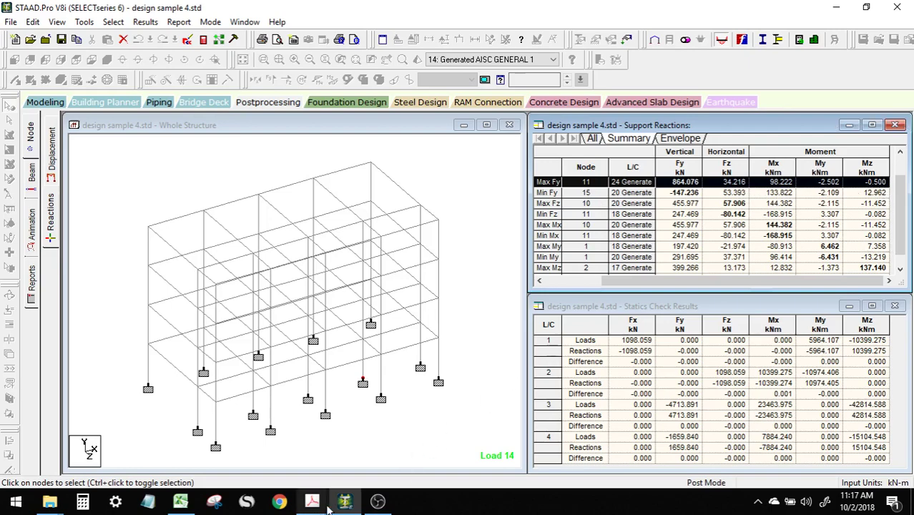
pyautogui.click(180, 501)
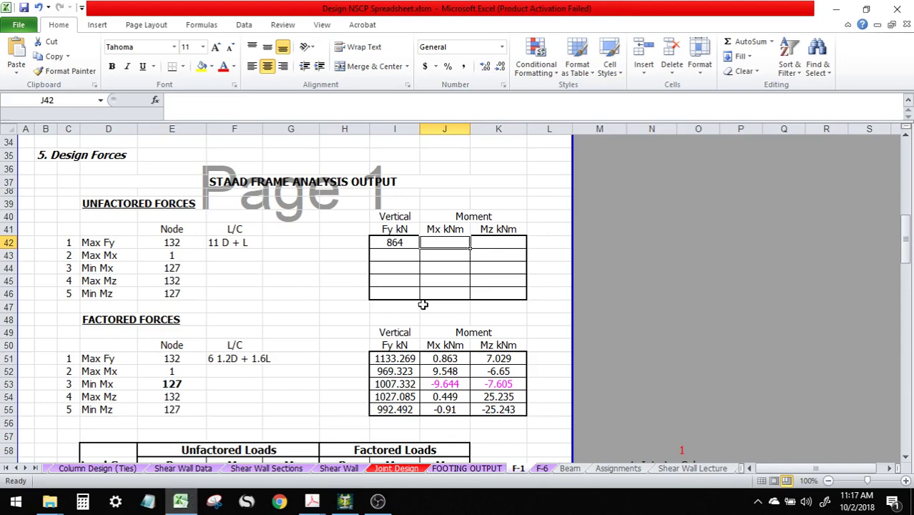
# Step: Enter 98 for Mx in J42 and 0 for Mz in K42
pyautogui.write('98')
pyautogui.press('Tab')
pyautogui.write('0')
pyautogui.press('Down')
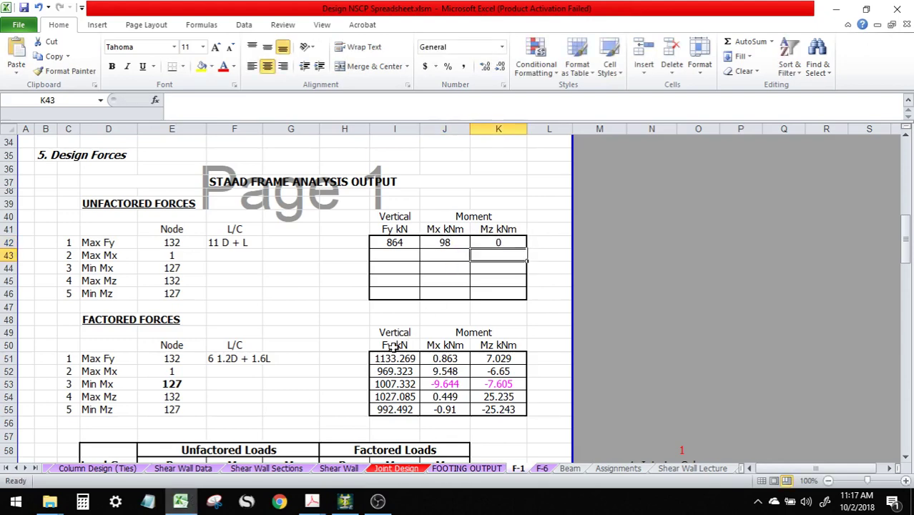
# Step: Clear the old factored force values in I51:K55
pyautogui.click(386, 362)
pyautogui.keyDown('shift'); pyautogui.click(492, 414); pyautogui.keyUp('shift')
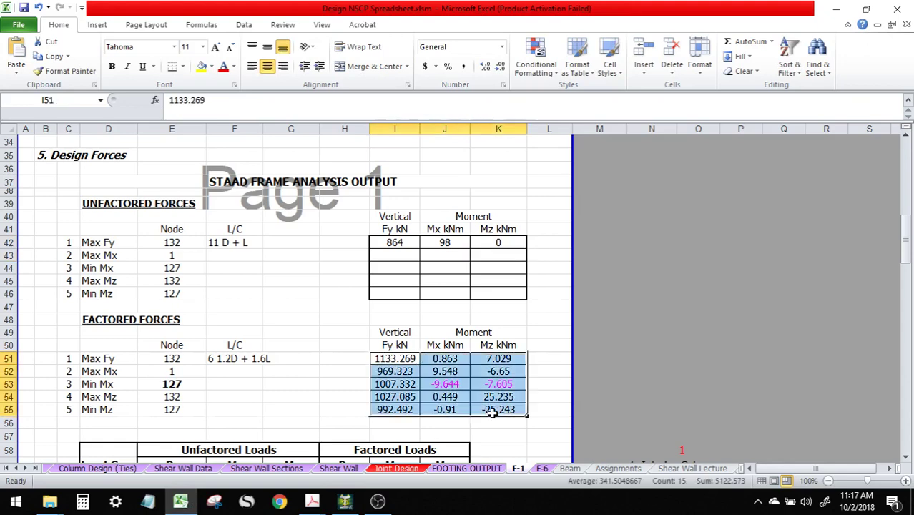
pyautogui.press('Delete')
# Step: Relabel the load case cell F42 as 'unfactored'
pyautogui.click(236, 362)
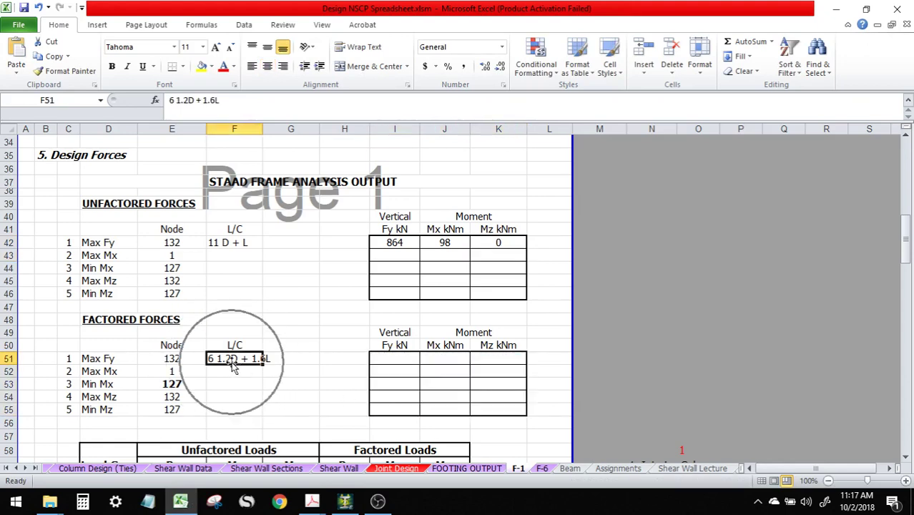
pyautogui.click(236, 369)
pyautogui.click(237, 361)
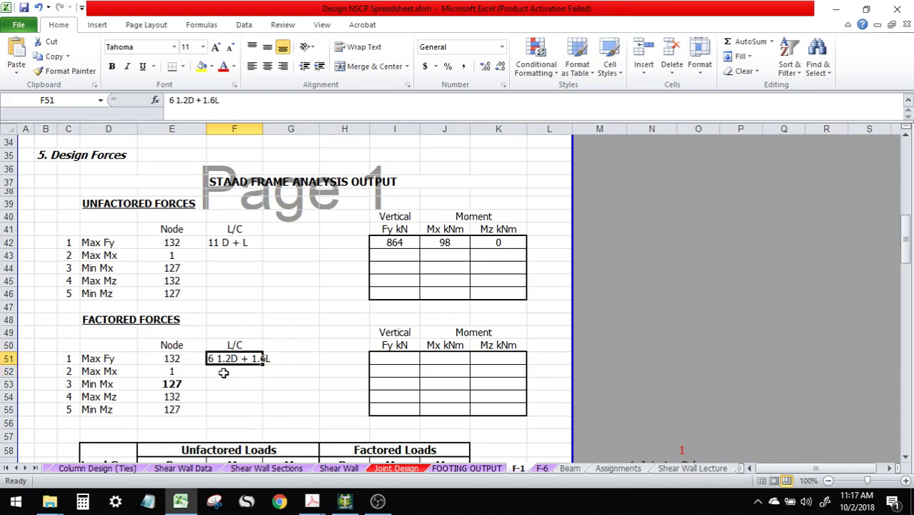
pyautogui.click(225, 372)
pyautogui.click(231, 358)
pyautogui.click(220, 241)
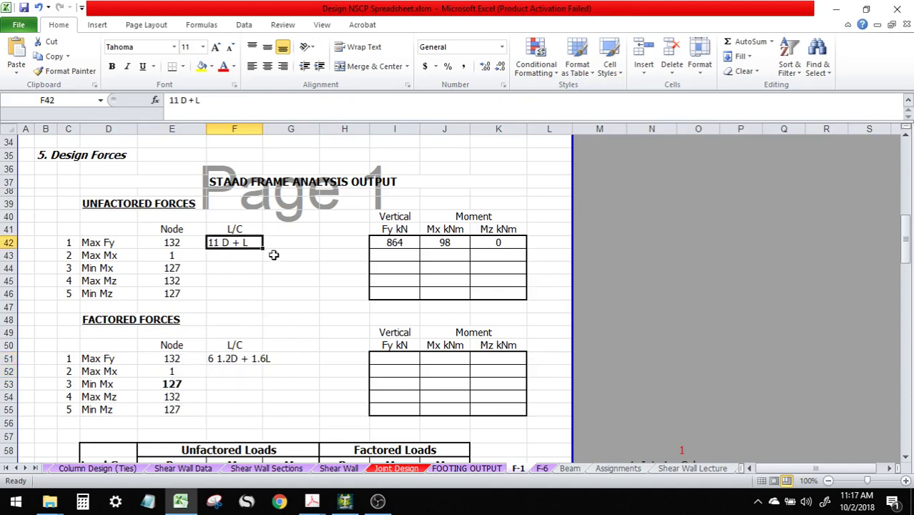
pyautogui.press('Delete')
pyautogui.click(244, 359)
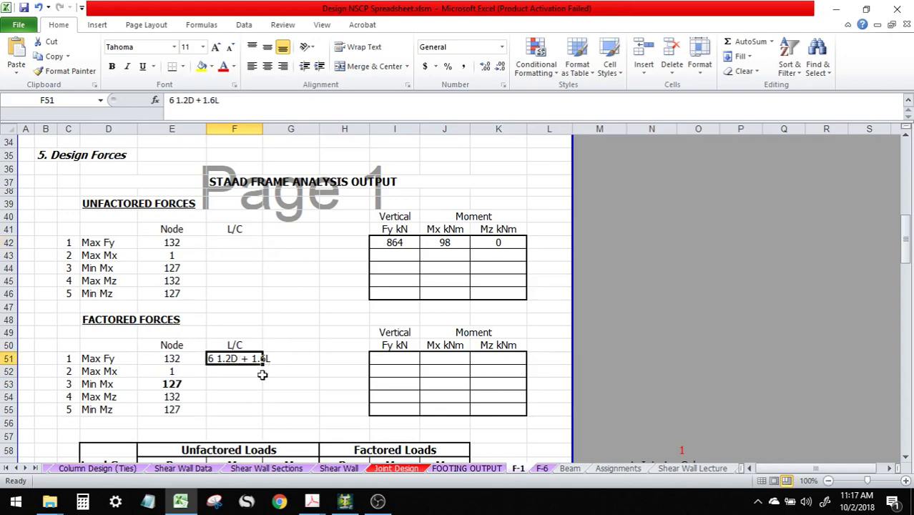
pyautogui.click(229, 242)
pyautogui.write('f')
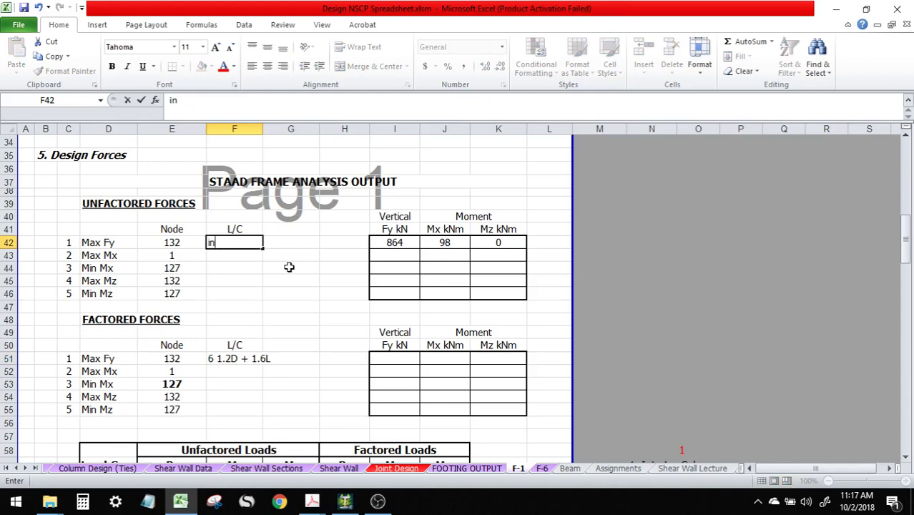
pyautogui.write('unfactored')
pyautogui.press('Return')
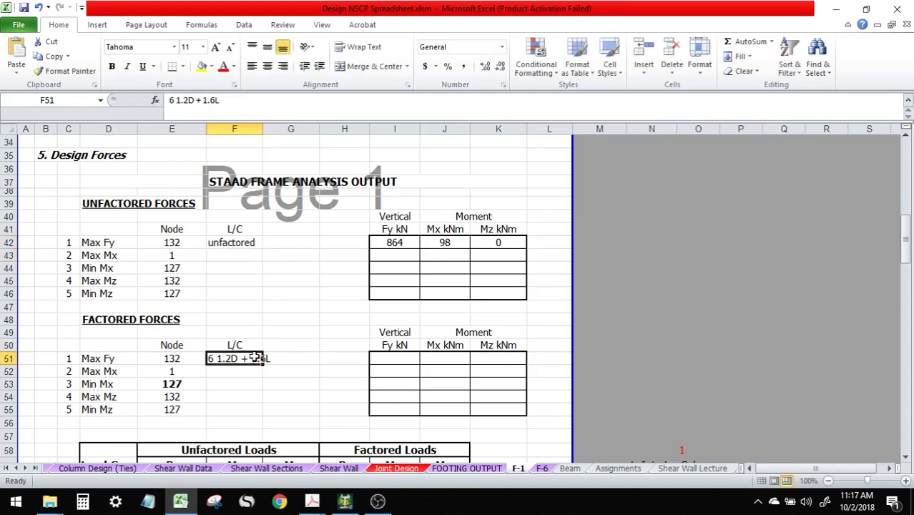
# Step: Label F51 'factored', correcting the 'factores' typo
pyautogui.write('factores')
pyautogui.press('Return')
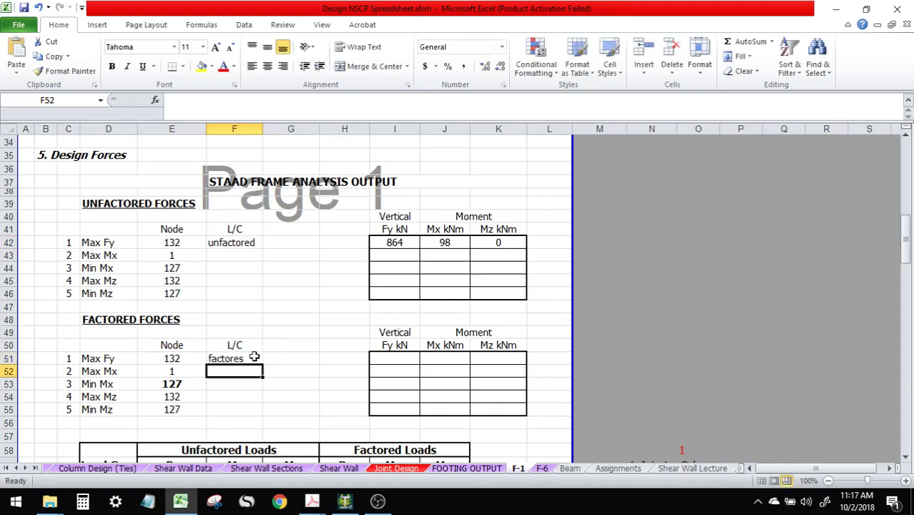
pyautogui.click(260, 358)
pyautogui.doubleClick(260, 358)
pyautogui.press('BackSpace')
pyautogui.write('d')
pyautogui.press('Return')
# Step: Step through the empty factored Max Fy cells I51, J51 and K51
pyautogui.click(376, 358)
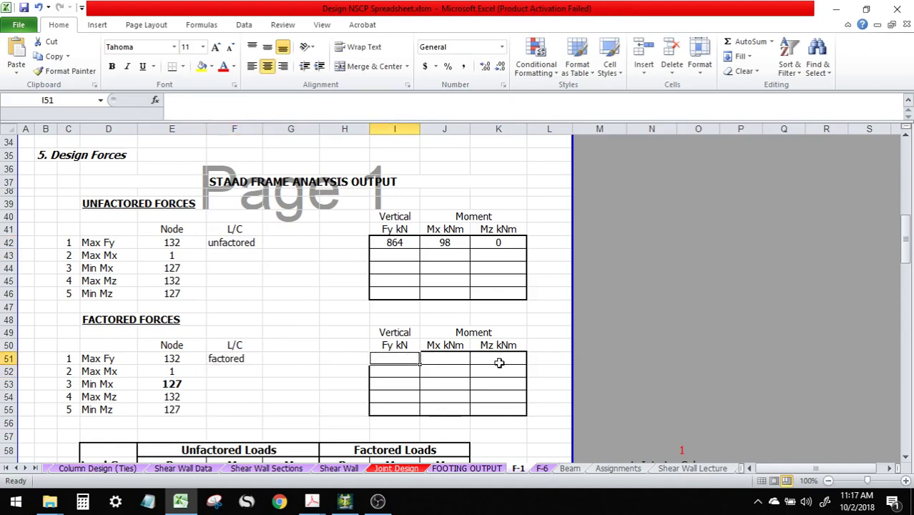
pyautogui.click(442, 359)
pyautogui.click(414, 361)
pyautogui.click(441, 359)
pyautogui.click(507, 359)
pyautogui.click(414, 360)
pyautogui.click(445, 358)
pyautogui.click(500, 359)
pyautogui.click(412, 361)
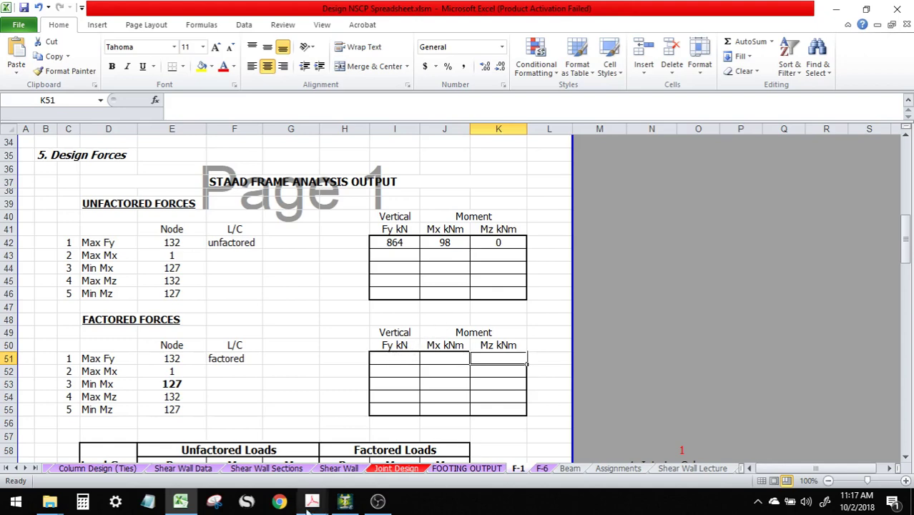
# Step: Limit the reaction results to load cases 5 (1.4DL) through 13 to read max Fy 948.276 kN
pyautogui.click(345, 501)
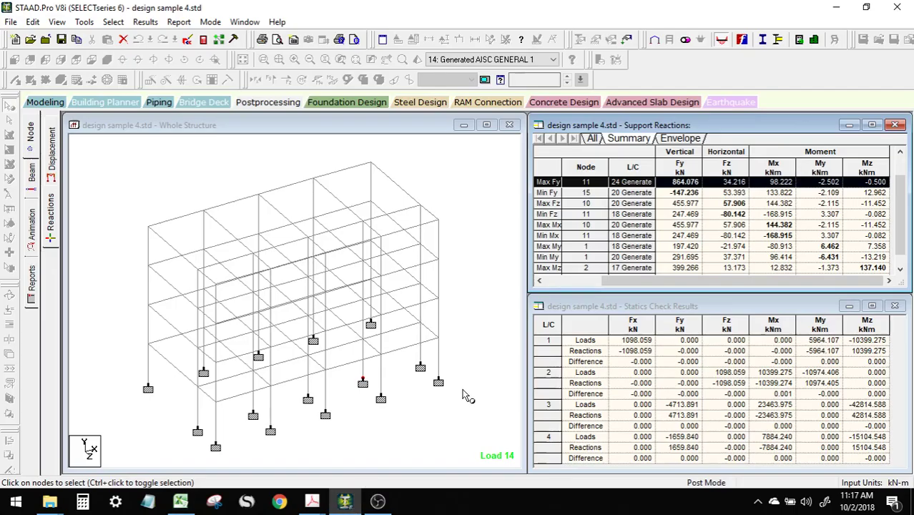
pyautogui.rightClick(561, 157)
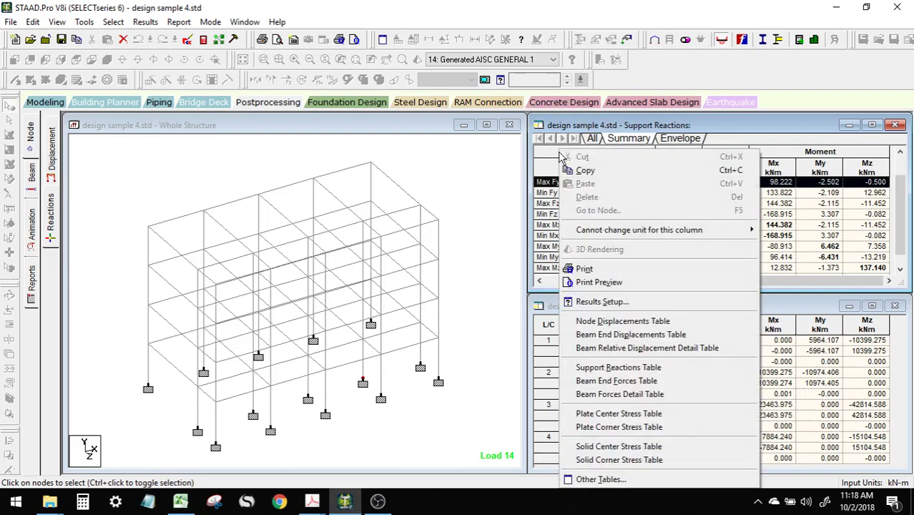
pyautogui.click(599, 301)
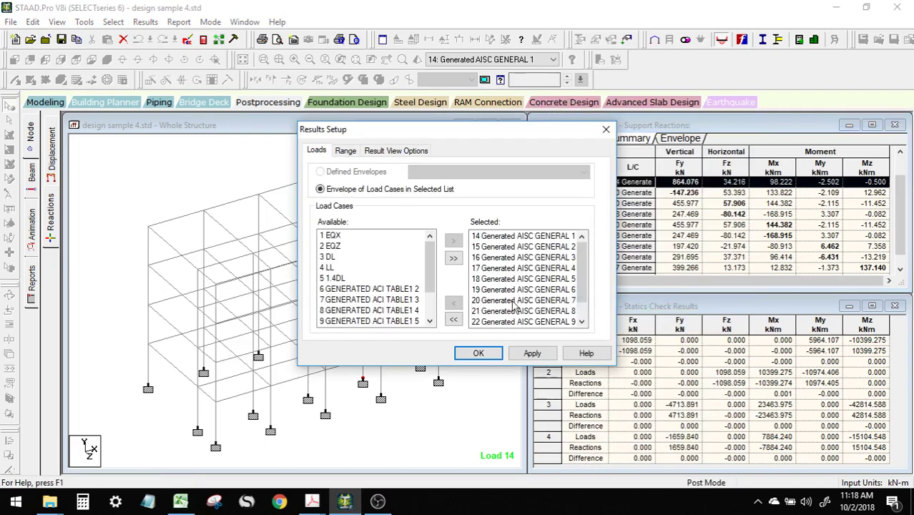
pyautogui.click(455, 320)
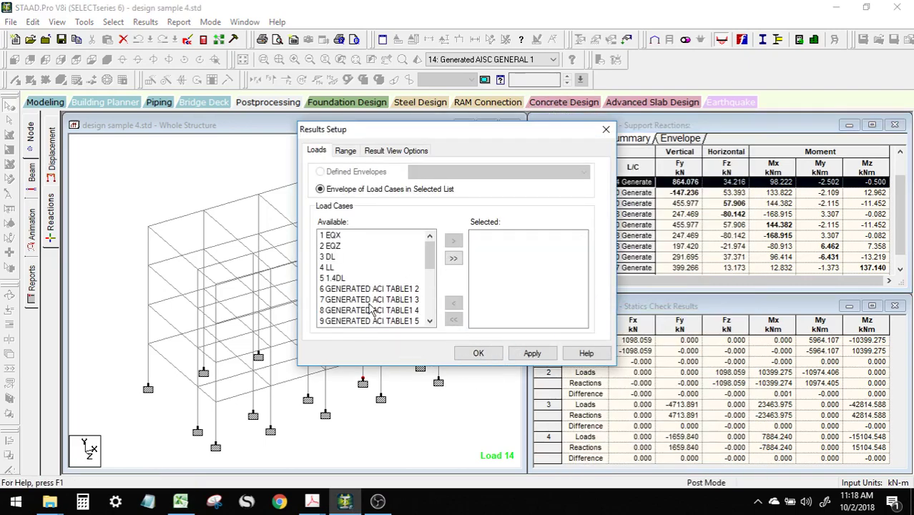
pyautogui.click(333, 279)
pyautogui.scroll(-2, 361, 293)
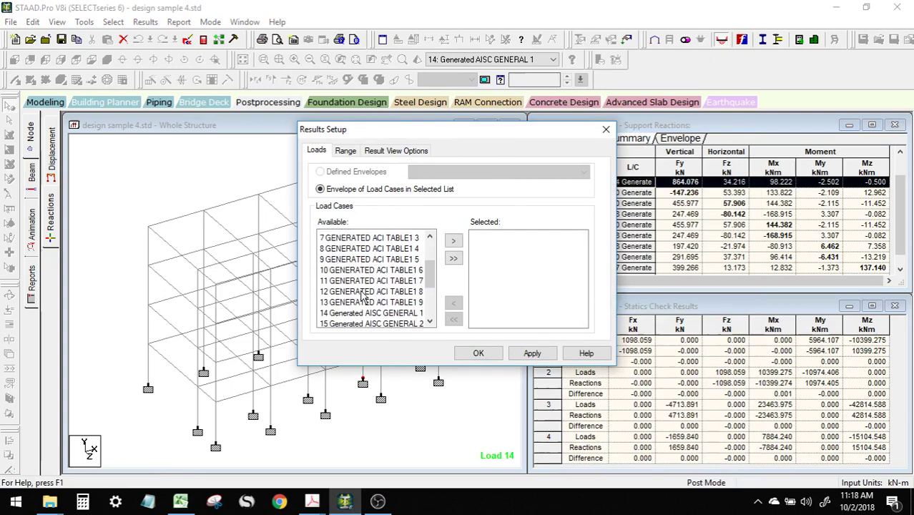
pyautogui.keyDown('shift'); pyautogui.click(350, 301); pyautogui.keyUp('shift')
pyautogui.click(452, 241)
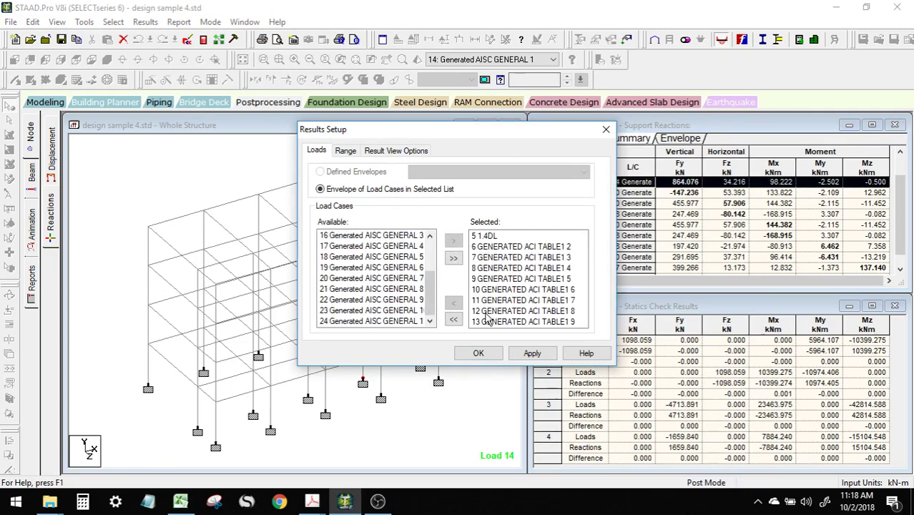
pyautogui.click(530, 356)
pyautogui.click(478, 352)
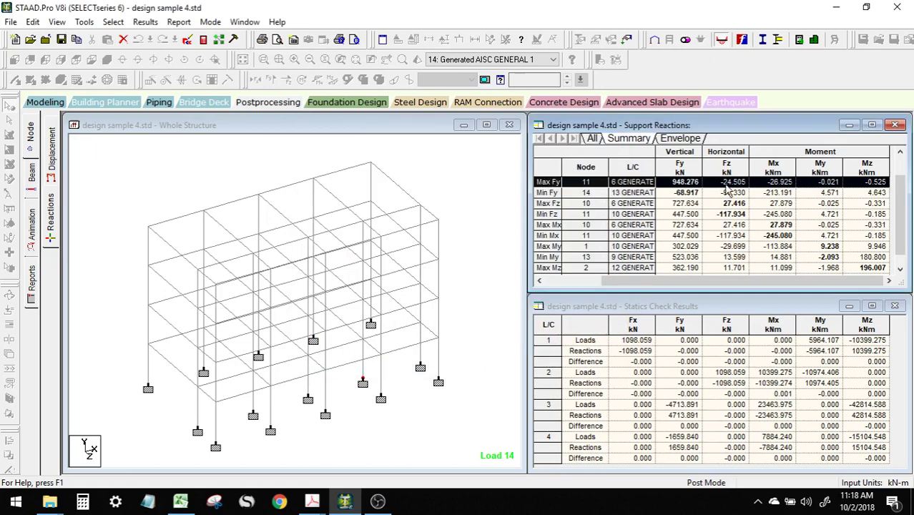
pyautogui.click(683, 193)
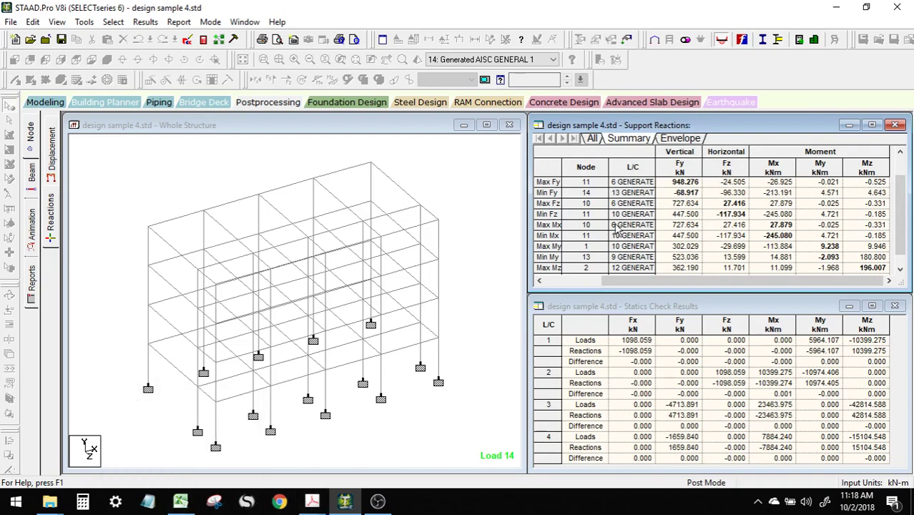
# Step: Enter the factored Max Fy values 948, 26 and 0 into I51, J51 and K51
pyautogui.click(180, 501)
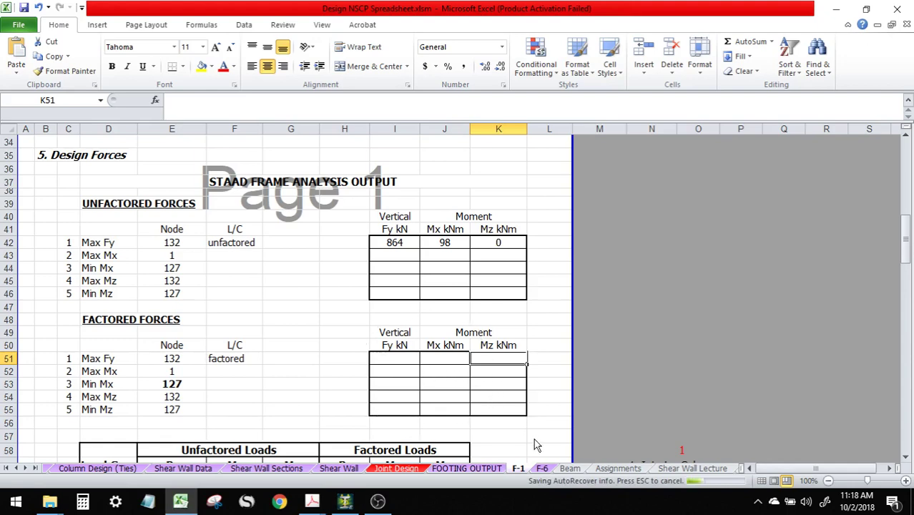
pyautogui.click(394, 358)
pyautogui.scroll(-2, 372, 314)
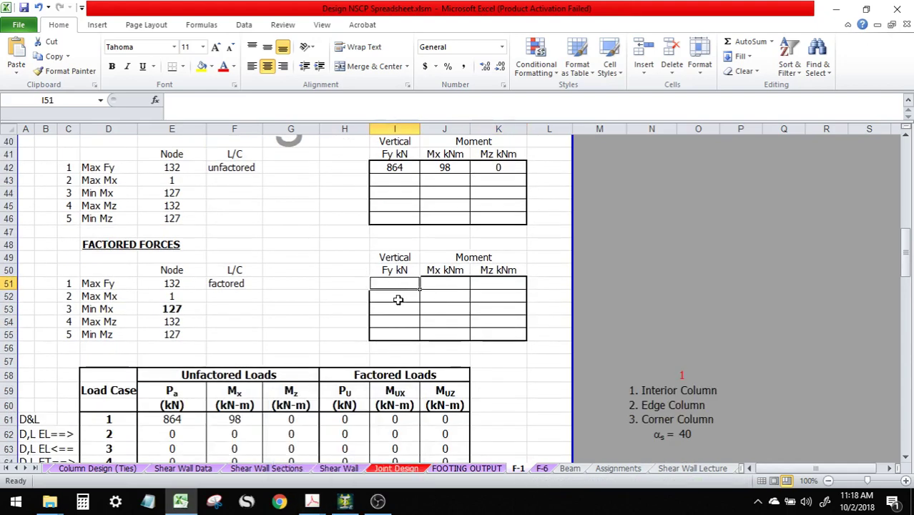
pyautogui.write('948')
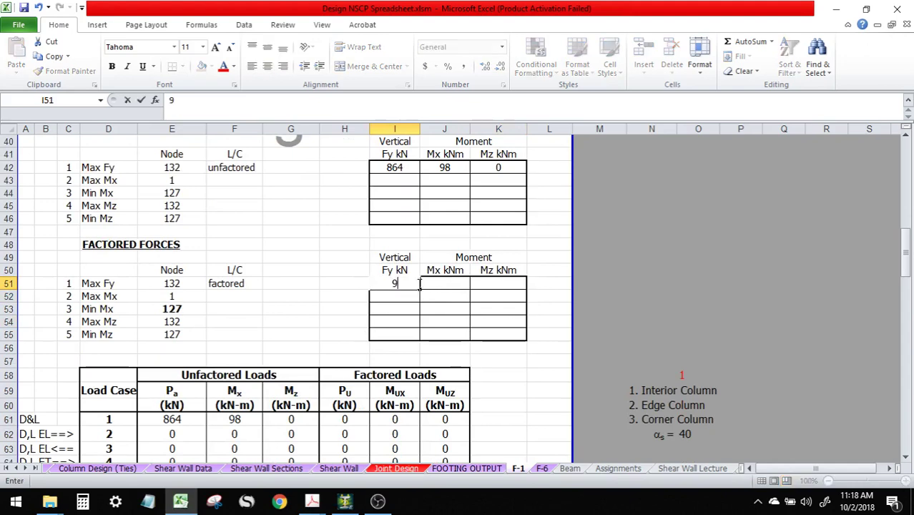
pyautogui.click(446, 283)
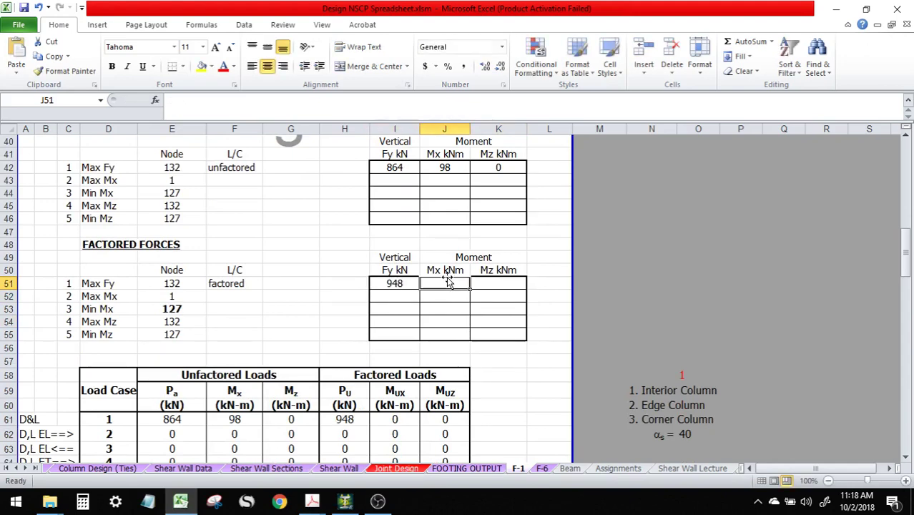
pyautogui.click(345, 503)
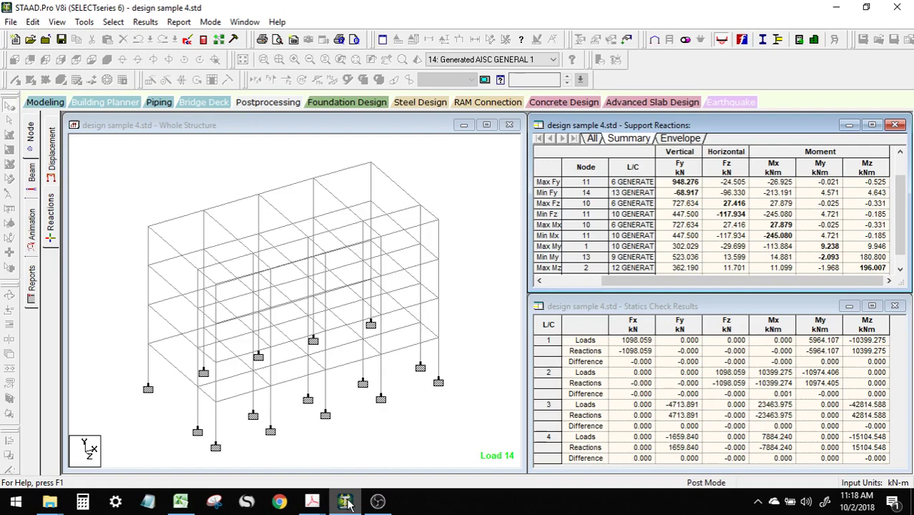
pyautogui.click(347, 504)
pyautogui.write('26')
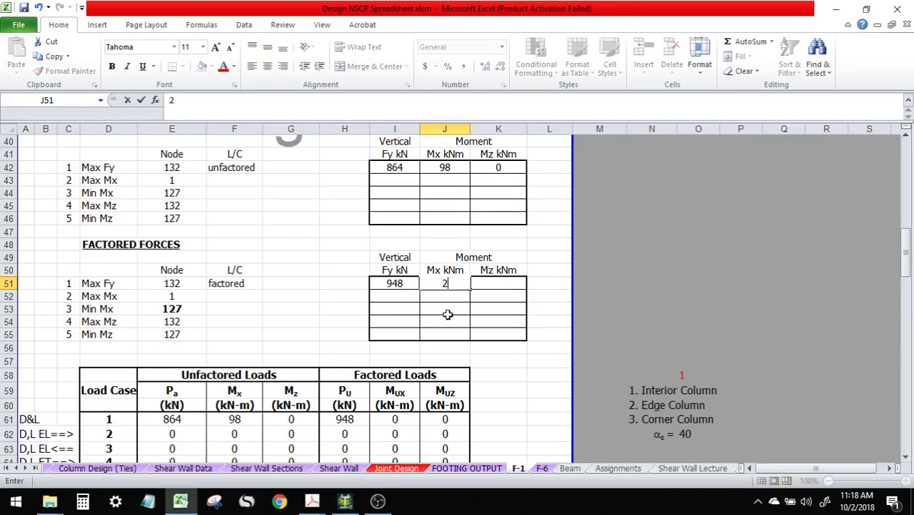
pyautogui.click(492, 284)
pyautogui.write('0')
pyautogui.click(490, 310)
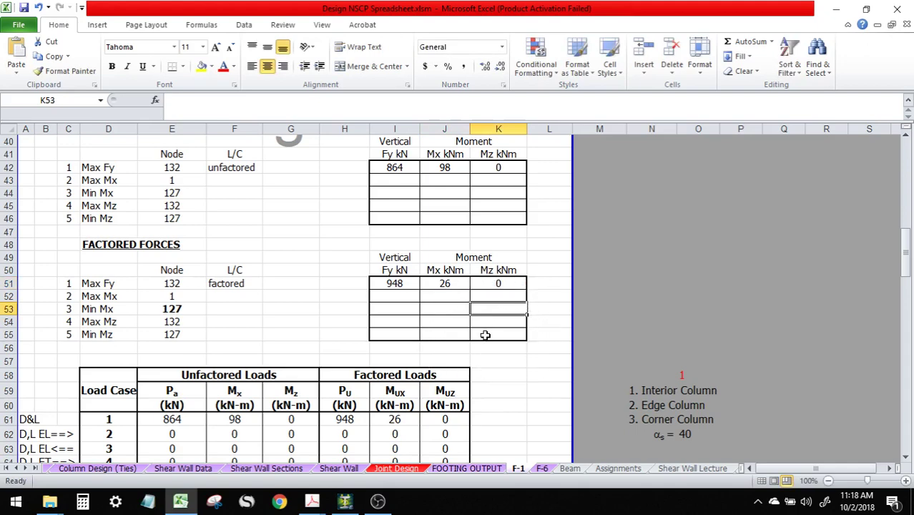
pyautogui.scroll(-5, 486, 333)
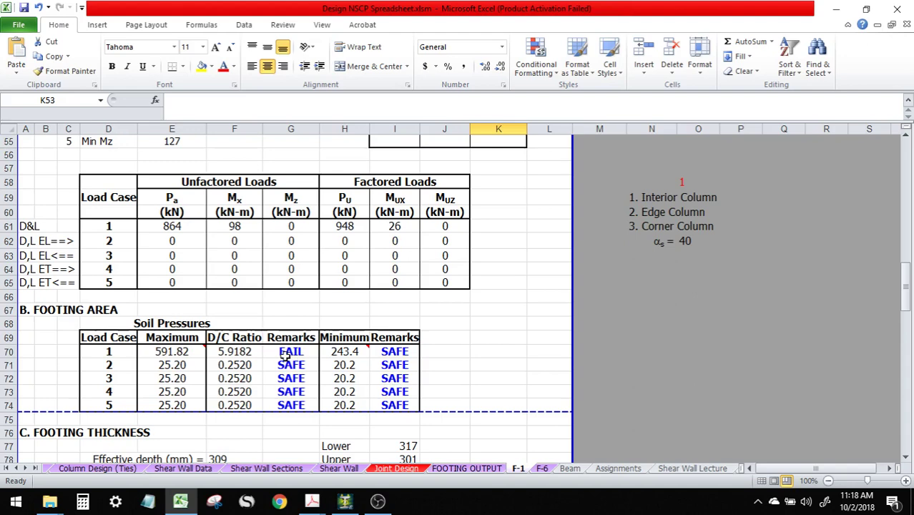
# Step: Inspect the maximum soil pressure formula and load case 1's FAIL check
pyautogui.click(284, 357)
pyautogui.click(163, 351)
pyautogui.click(285, 354)
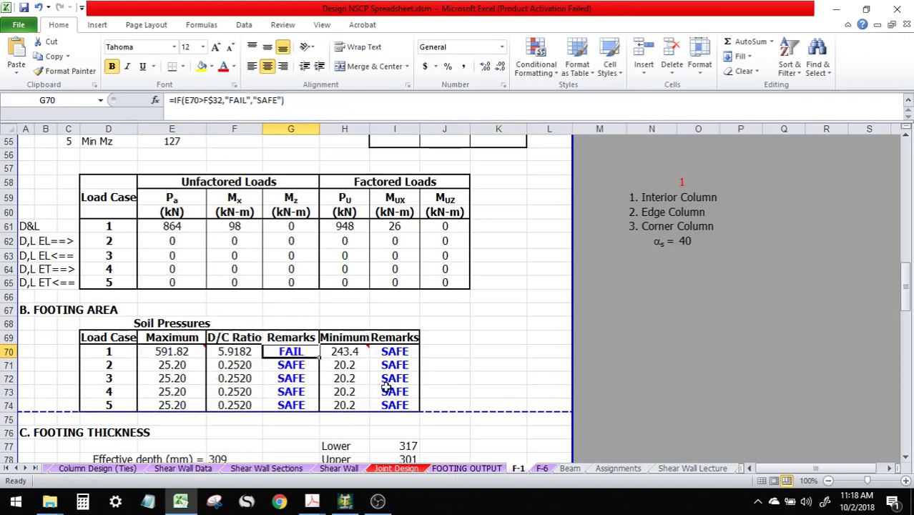
pyautogui.scroll(4, 386, 387)
pyautogui.scroll(11, 386, 387)
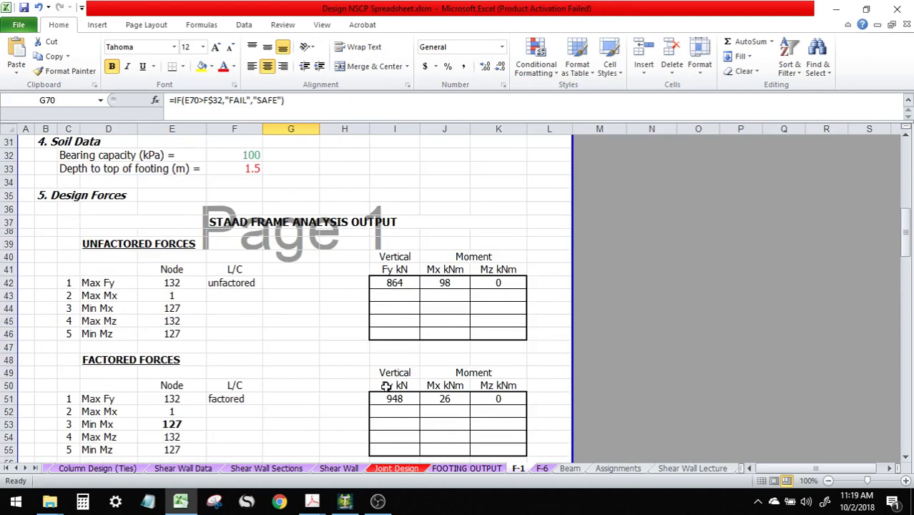
# Step: Try footing sizes of 2 × 2 m and then 2.5 × 2.5 m
pyautogui.click(221, 300)
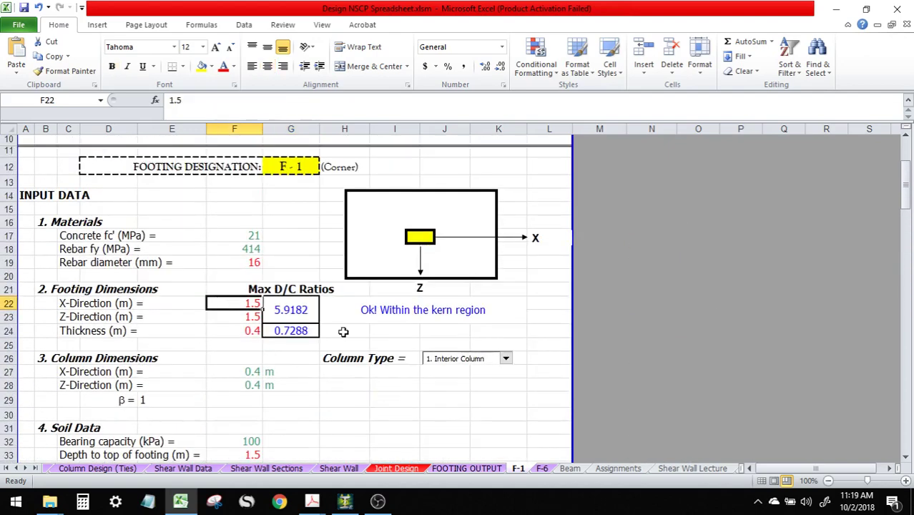
pyautogui.write('2')
pyautogui.press('Return')
pyautogui.write('2')
pyautogui.press('Return')
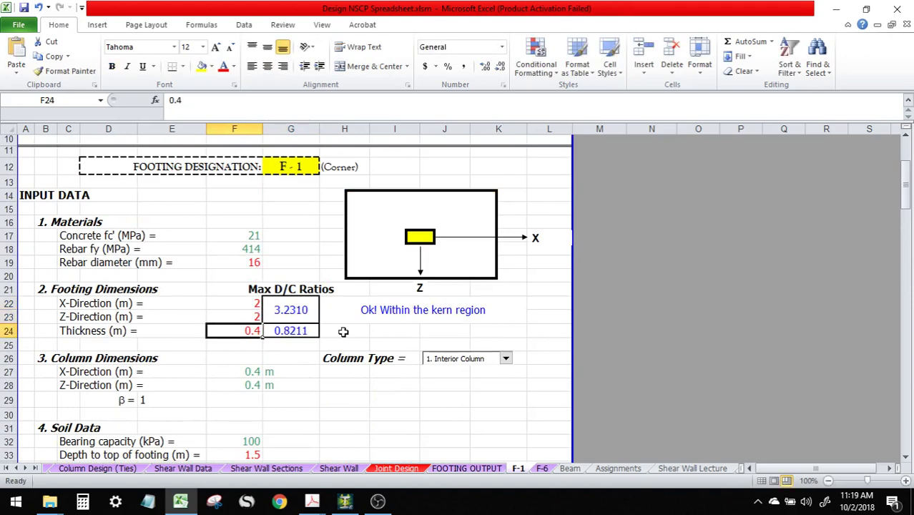
pyautogui.click(303, 312)
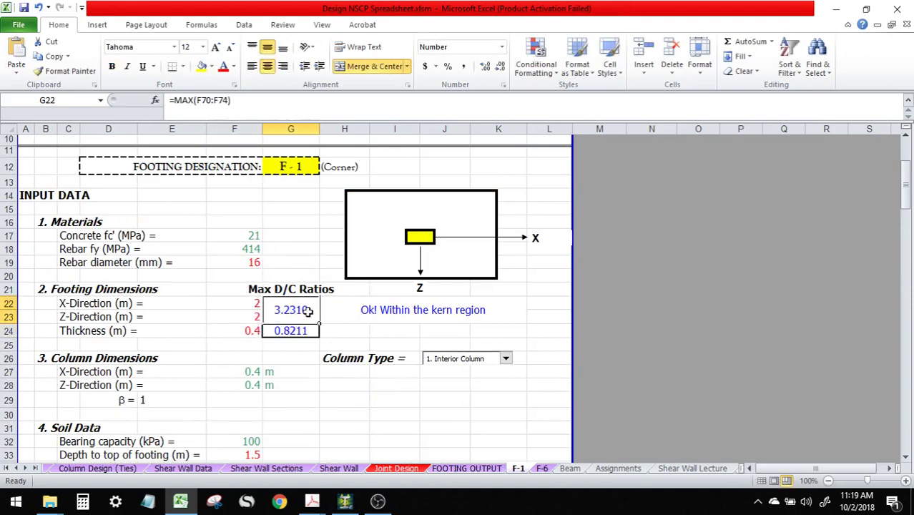
pyautogui.click(241, 305)
pyautogui.click(241, 315)
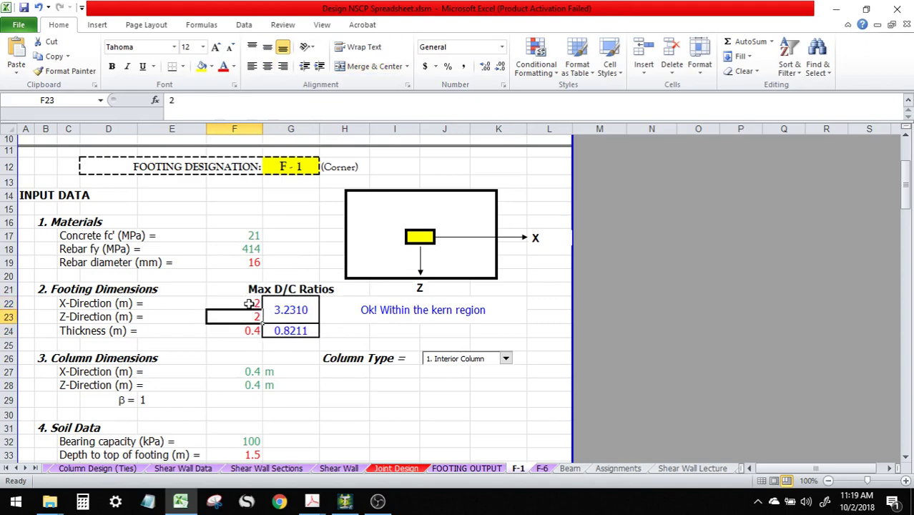
pyautogui.click(248, 304)
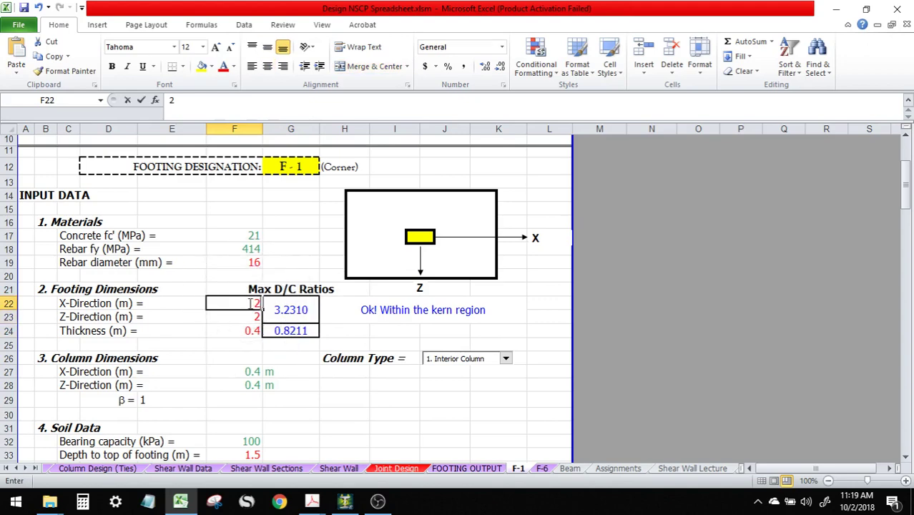
pyautogui.write('2.5')
pyautogui.press('Return')
pyautogui.write('2.5')
pyautogui.press('Return')
pyautogui.click(248, 303)
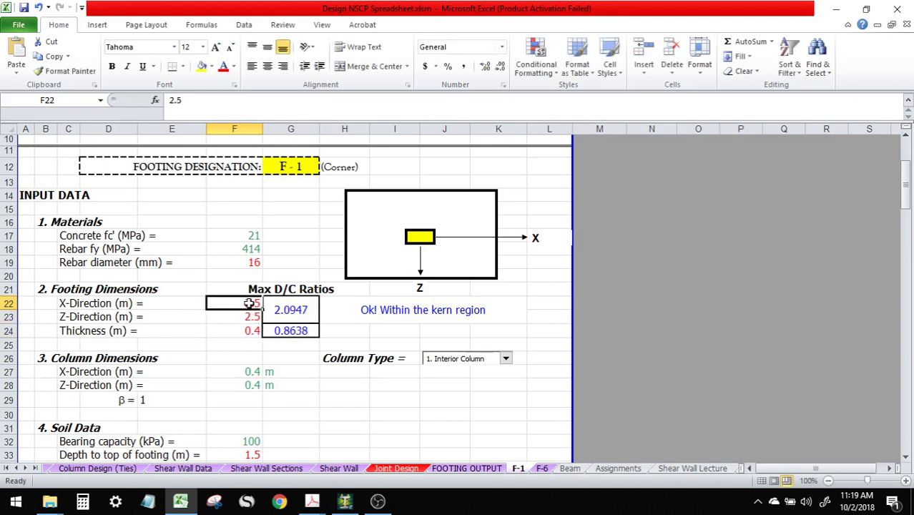
pyautogui.press('Return')
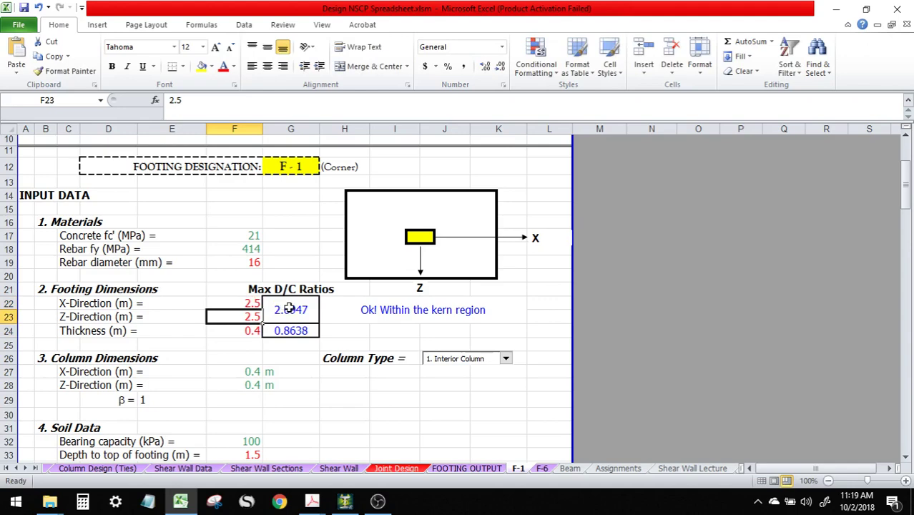
# Step: Check the soil bearing capacity and depth to top of footing values
pyautogui.scroll(-5, 261, 316)
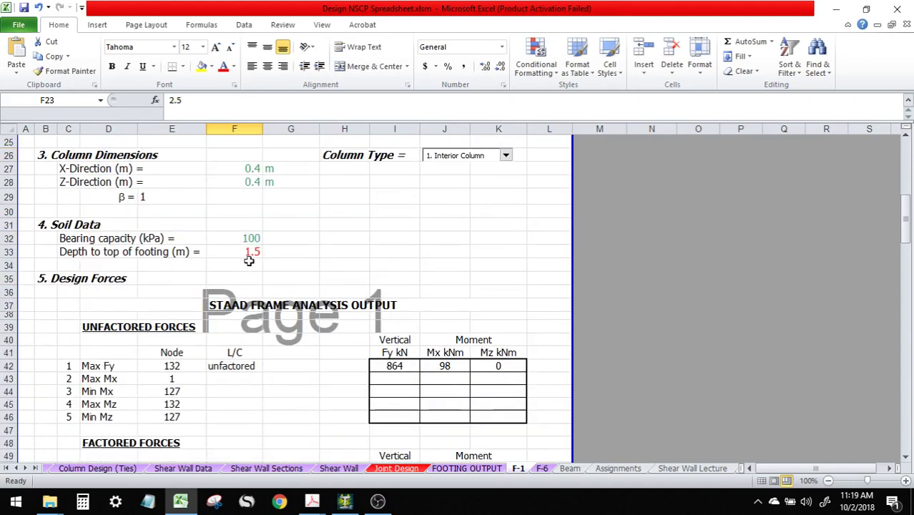
pyautogui.click(245, 241)
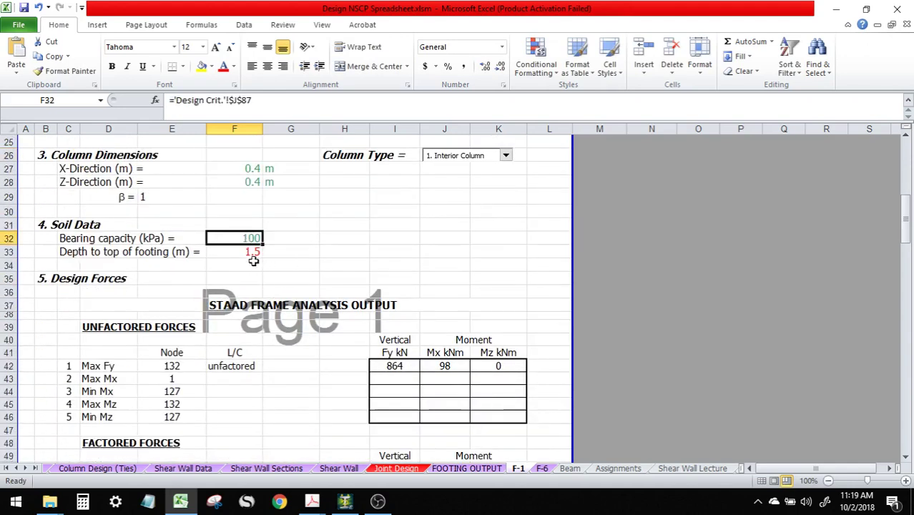
pyautogui.click(250, 252)
pyautogui.click(259, 240)
pyautogui.scroll(8, 275, 270)
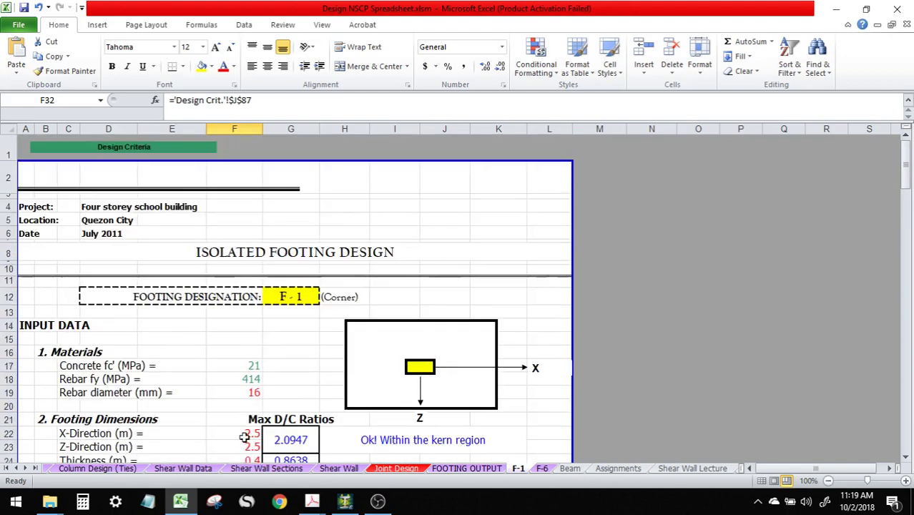
# Step: Try footing sizes of 3 m and then 3.2 × 3.2 m
pyautogui.click(243, 436)
pyautogui.scroll(-2, 357, 396)
pyautogui.write('3')
pyautogui.press('Return')
pyautogui.press('Return')
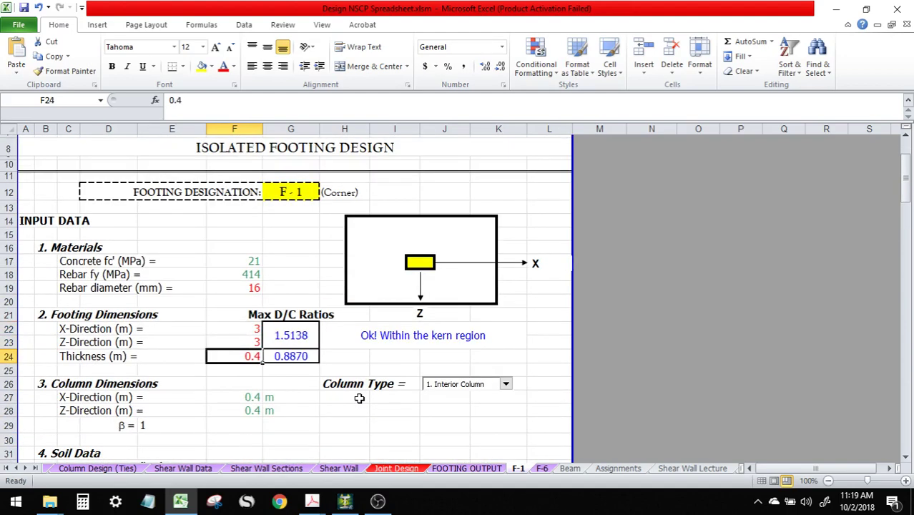
pyautogui.click(347, 426)
pyautogui.click(252, 331)
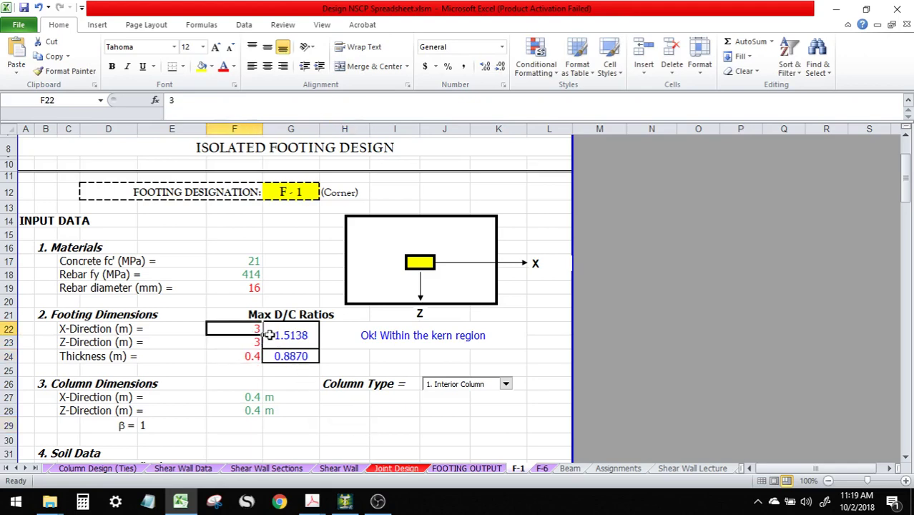
pyautogui.write('3.2')
pyautogui.press('Return')
pyautogui.write('3.2')
pyautogui.press('Return')
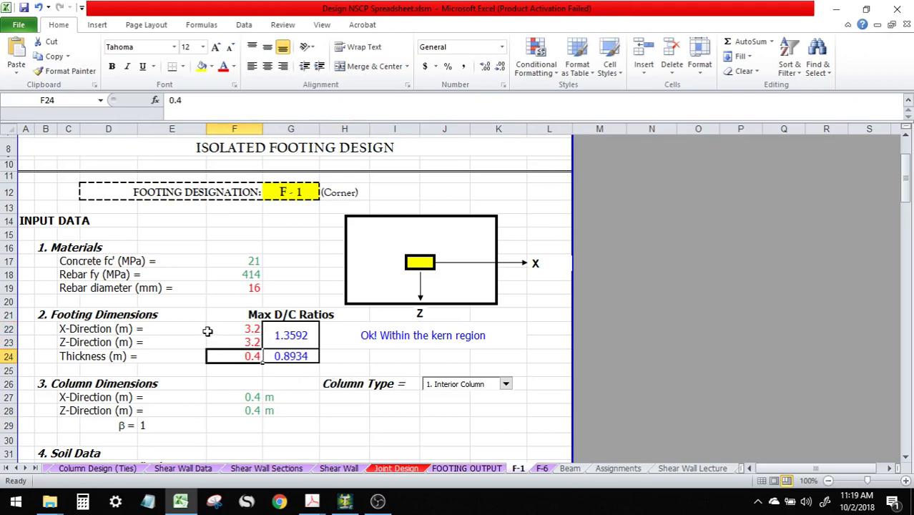
# Step: Set footing F-1 to 3.5 × 3.5 m
pyautogui.click(230, 326)
pyautogui.write('3.5')
pyautogui.press('Return')
pyautogui.write('3.5')
pyautogui.press('Return')
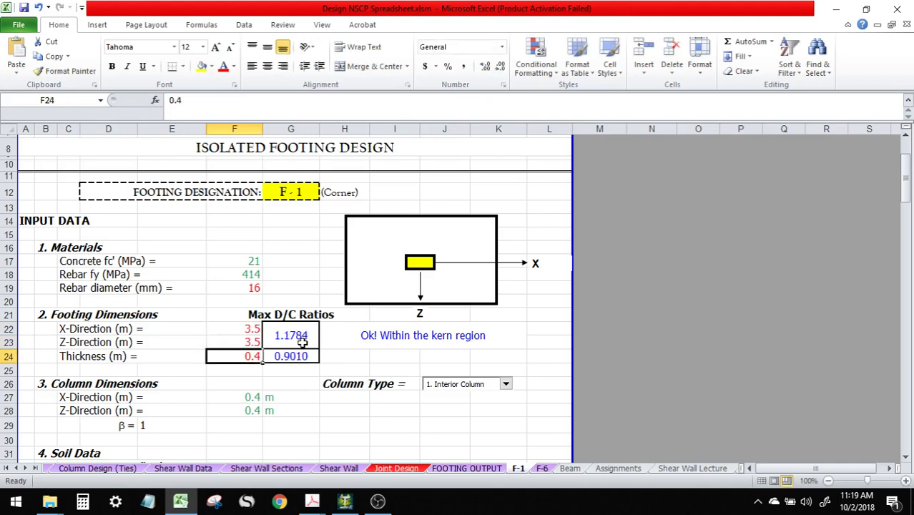
pyautogui.press('Up')
pyautogui.click(245, 329)
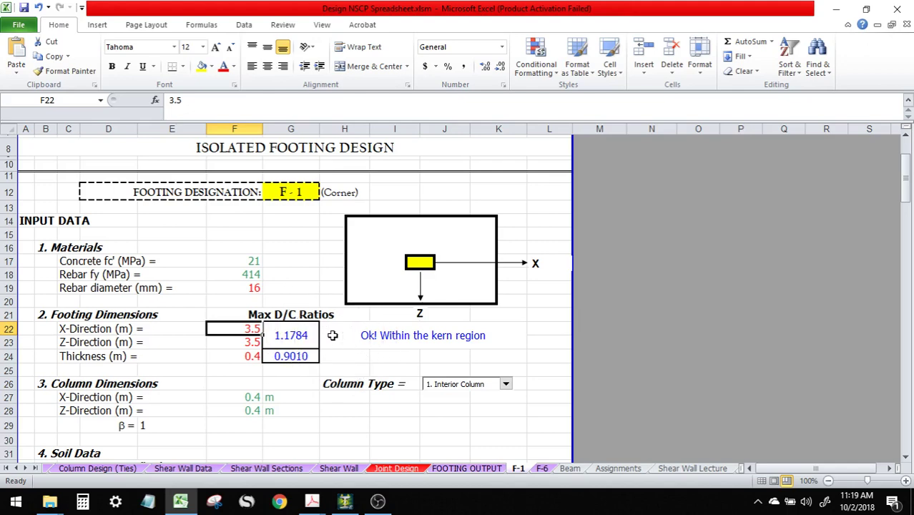
pyautogui.scroll(-3, 332, 334)
pyautogui.click(230, 373)
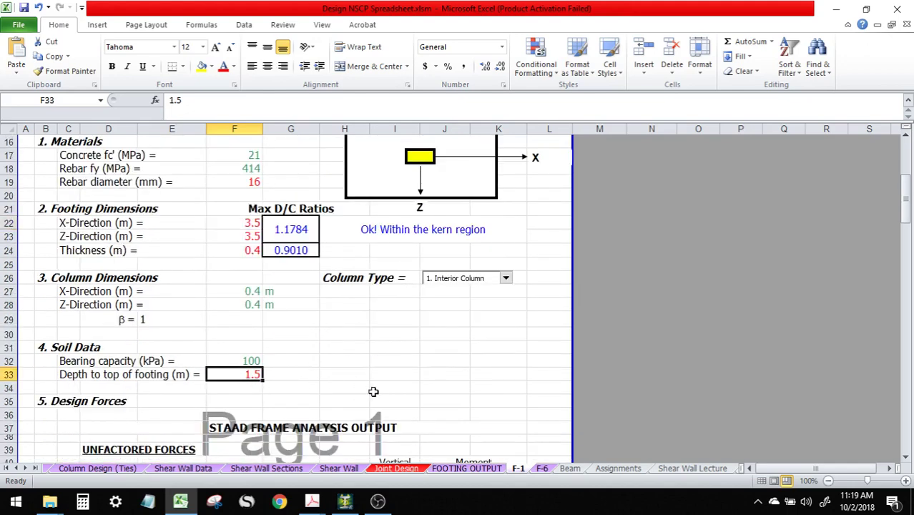
pyautogui.write('2')
pyautogui.press('Return')
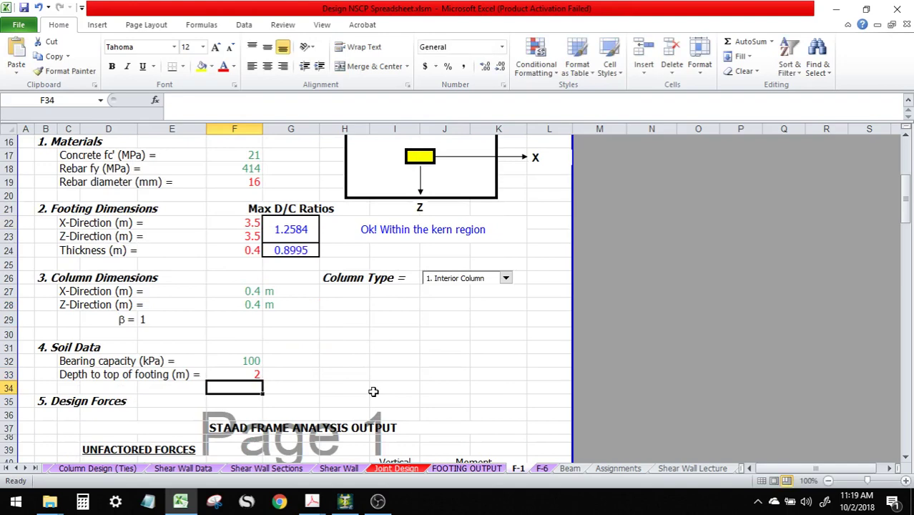
pyautogui.scroll(-3, 323, 313)
pyautogui.click(241, 238)
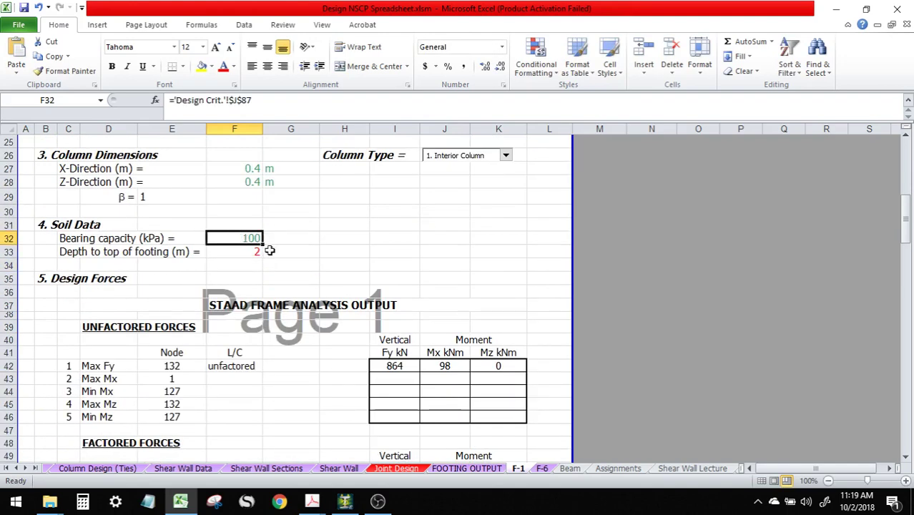
pyautogui.scroll(2, 373, 293)
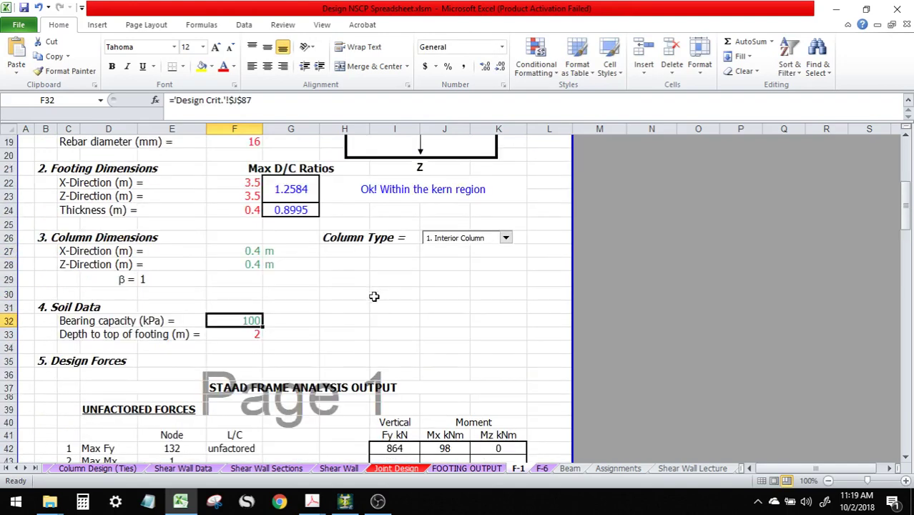
pyautogui.scroll(2, 366, 307)
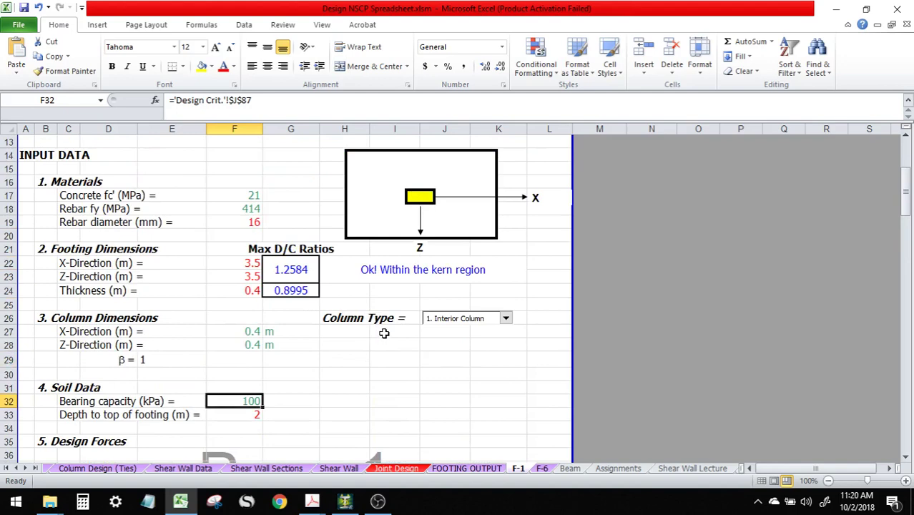
pyautogui.click(251, 414)
pyautogui.click(242, 404)
pyautogui.click(255, 421)
pyautogui.click(258, 405)
pyautogui.click(297, 401)
pyautogui.click(248, 401)
# Step: On the Design Crit. sheet, change the soil allowable bearing stress from 100 to 120 kPa
pyautogui.scroll(4, 323, 402)
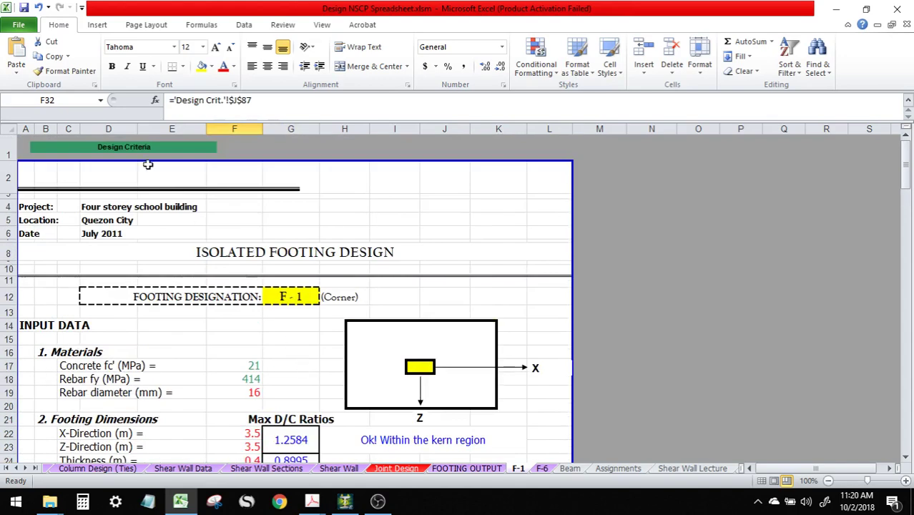
pyautogui.click(132, 148)
pyautogui.scroll(-7, 327, 337)
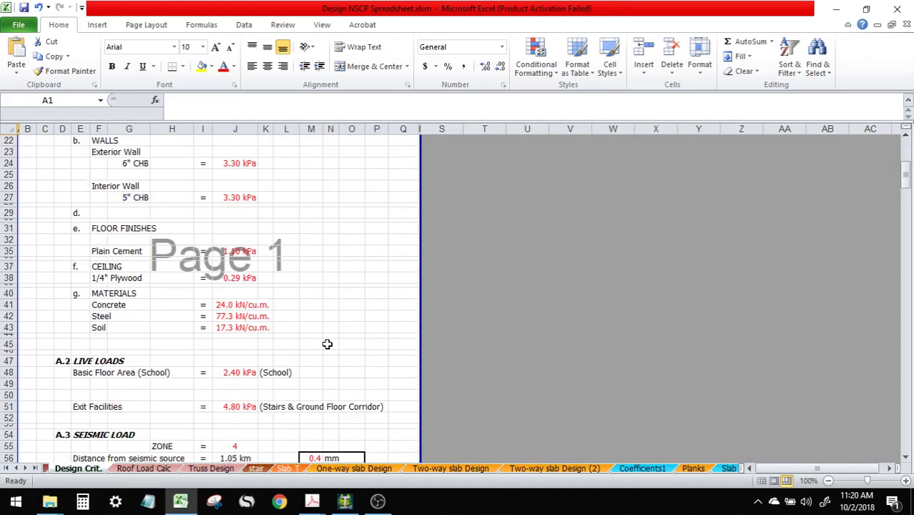
pyautogui.scroll(-8, 328, 343)
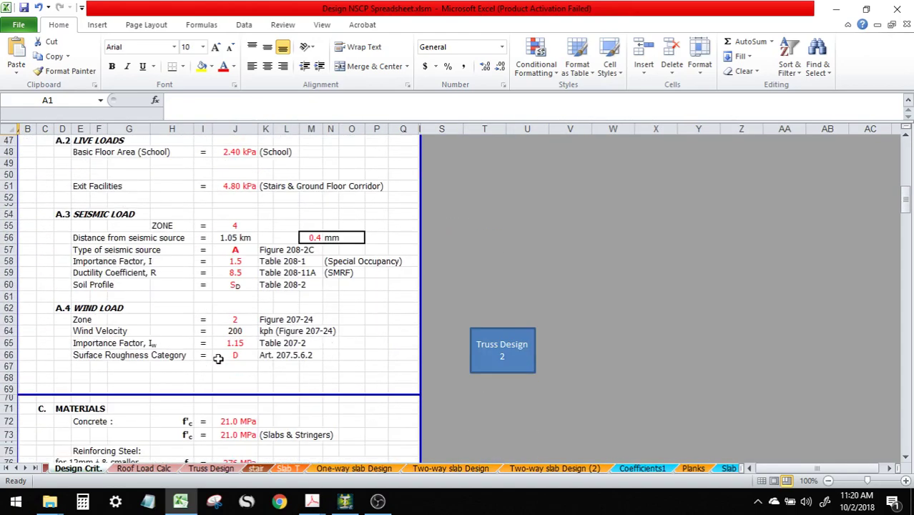
pyautogui.scroll(-5, 218, 354)
pyautogui.scroll(-4, 256, 366)
pyautogui.click(241, 276)
pyautogui.click(200, 100)
pyautogui.moveTo(200, 100); pyautogui.dragTo(169, 100)
pyautogui.write('120')
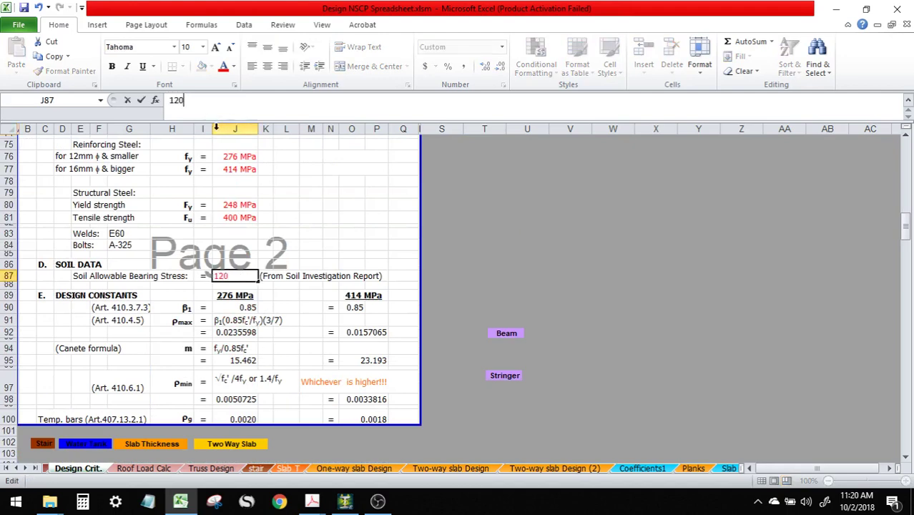
pyautogui.press('Return')
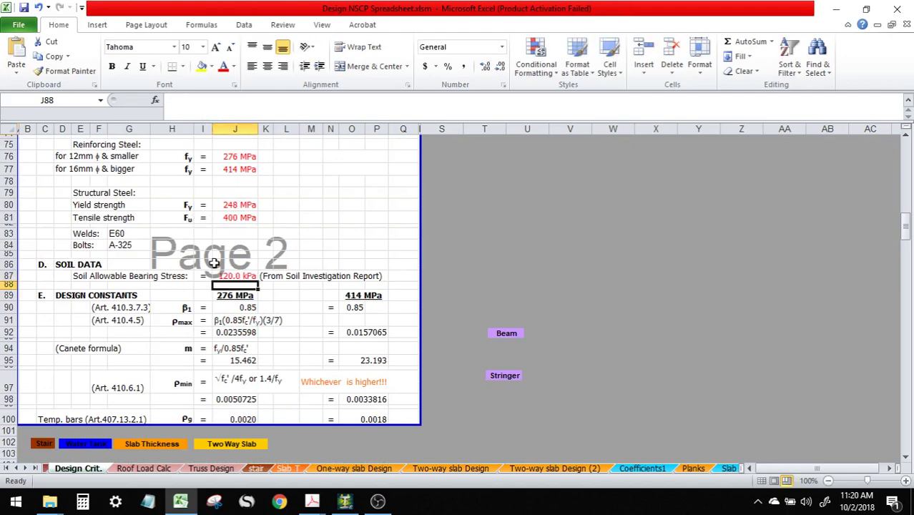
# Step: Verify the 120 kPa bearing stress entry on the Design Crit. sheet
pyautogui.click(238, 278)
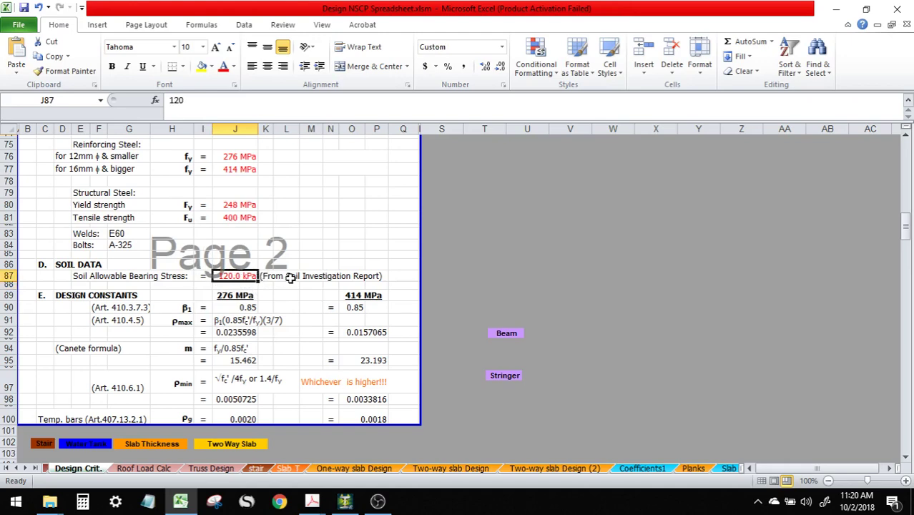
pyautogui.click(235, 288)
pyautogui.click(229, 275)
pyautogui.click(236, 276)
pyautogui.scroll(15, 239, 276)
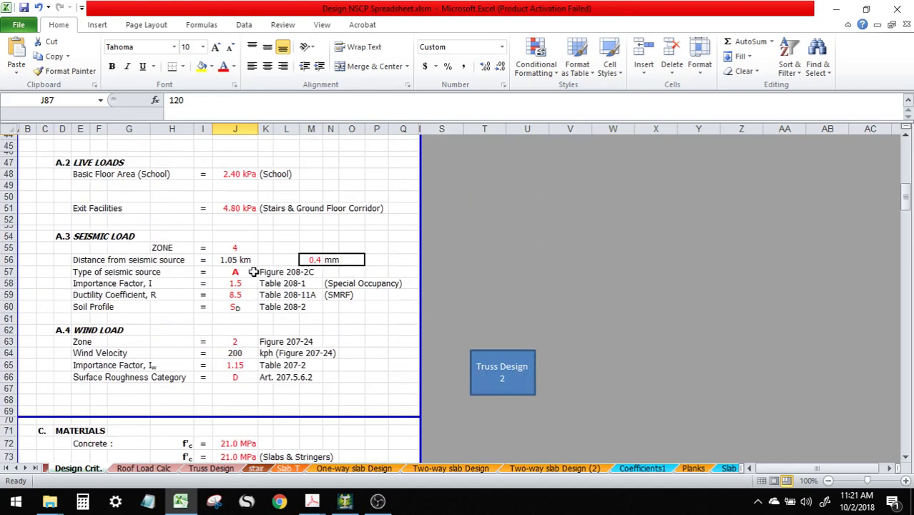
pyautogui.scroll(-4, 272, 296)
pyautogui.scroll(14, 254, 314)
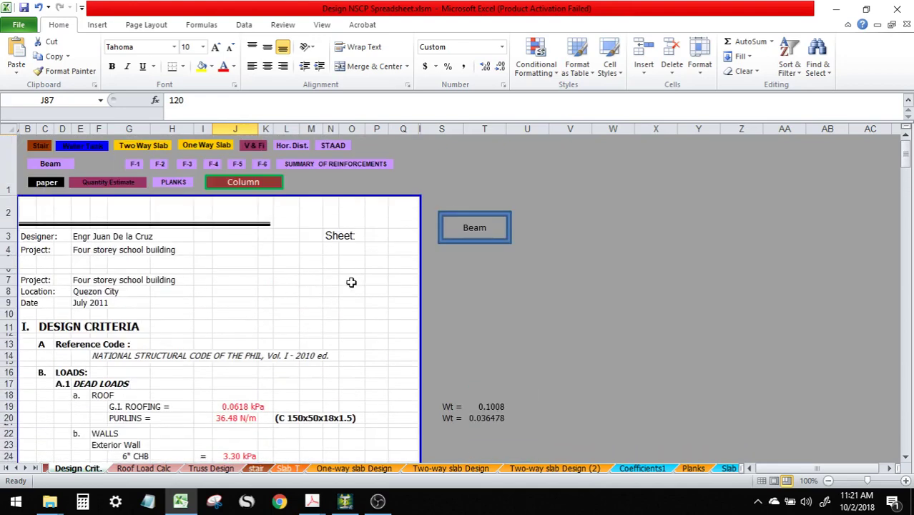
# Step: Return to the F-1 footing sheet and inspect the max D/C ratio formula
pyautogui.click(134, 163)
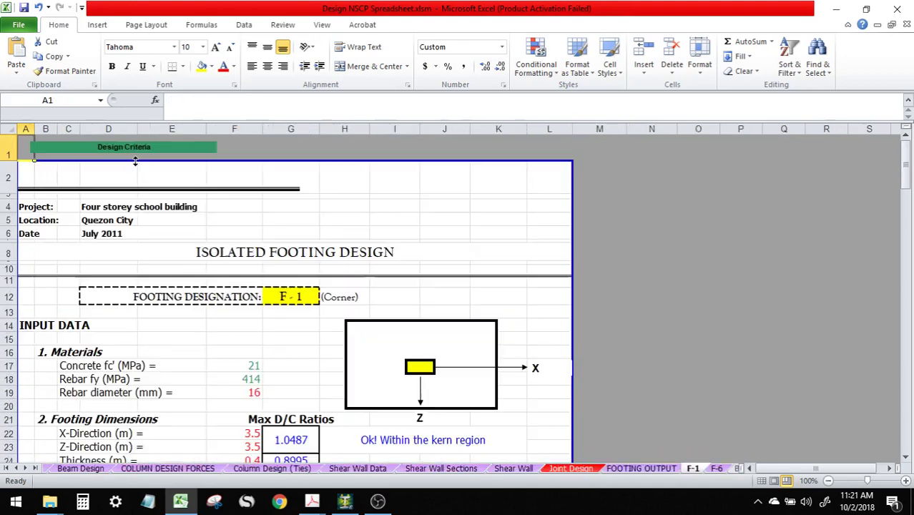
pyautogui.scroll(-4, 334, 294)
pyautogui.click(293, 315)
pyautogui.click(292, 268)
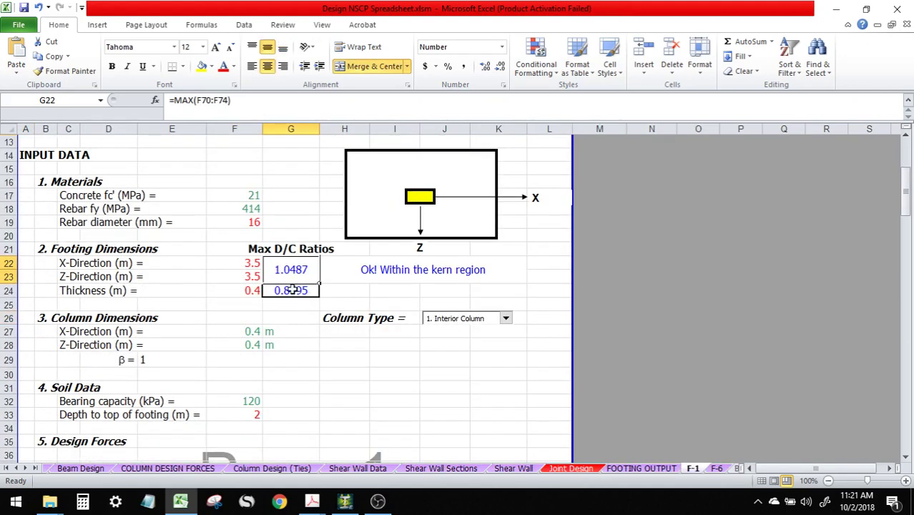
# Step: Try a 3.6 m footing size in both X and Z directions and check the max D/C ratio
pyautogui.click(244, 262)
pyautogui.write('3.6')
pyautogui.press('Return')
pyautogui.write('3.6')
pyautogui.press('Return')
pyautogui.click(301, 274)
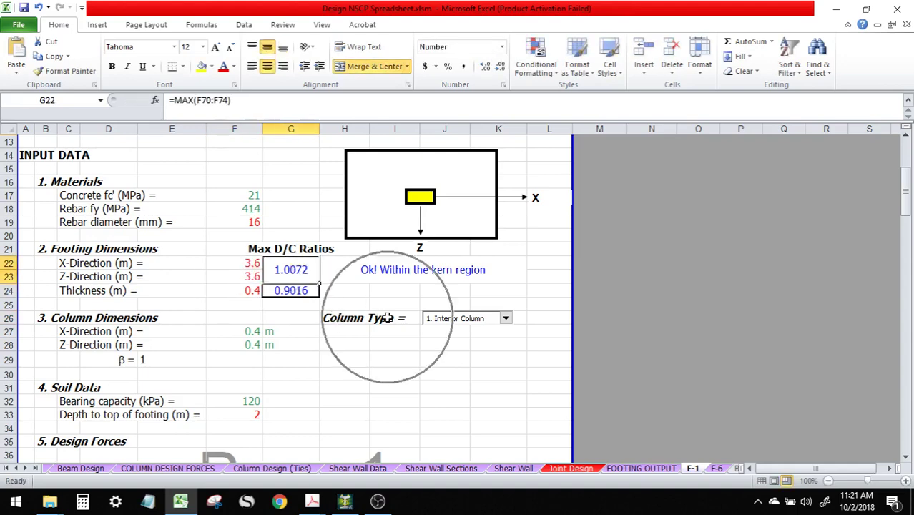
# Step: Review how the soil pressure D/C ratio is computed
pyautogui.scroll(-5, 407, 348)
pyautogui.scroll(-9, 411, 345)
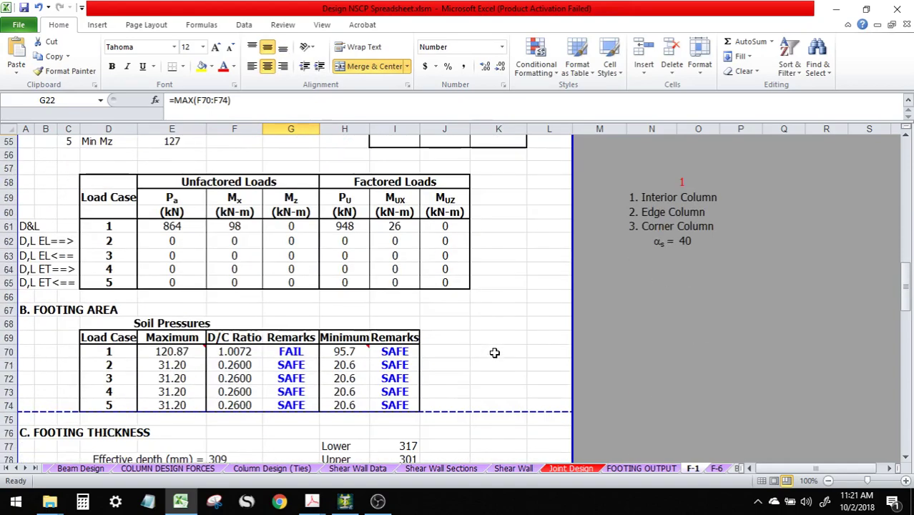
pyautogui.click(254, 351)
pyautogui.scroll(8, 394, 331)
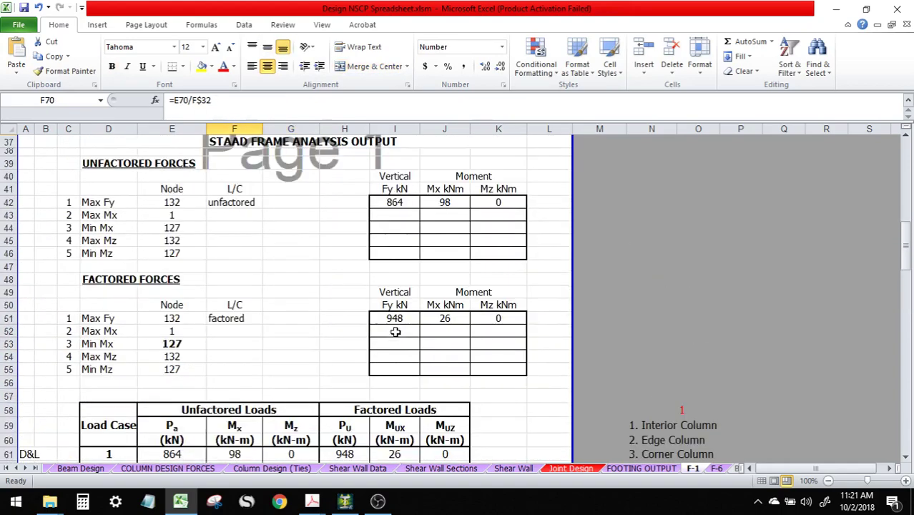
pyautogui.scroll(3, 395, 332)
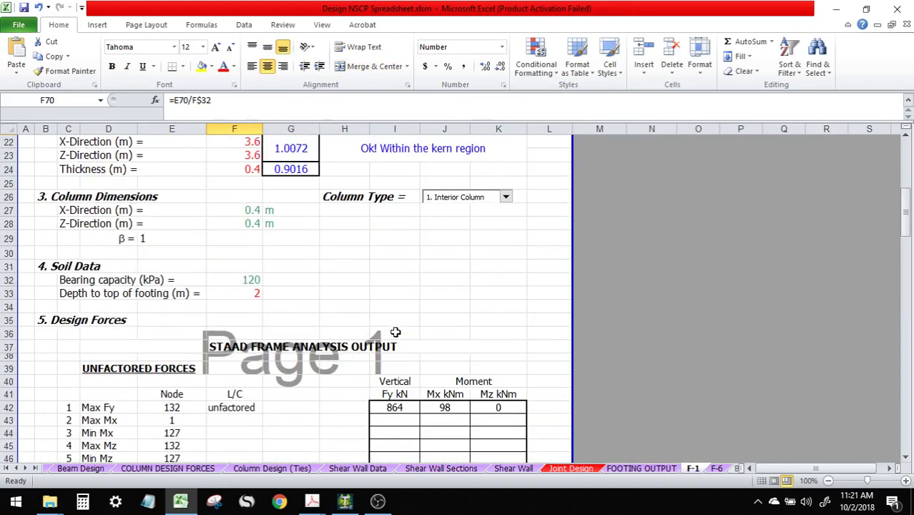
pyautogui.click(243, 210)
pyautogui.scroll(3, 318, 279)
# Step: Enlarge footing F-1 to 3.8 m in X and Z and check the updated D/C ratio
pyautogui.click(245, 263)
pyautogui.write('3.8')
pyautogui.press('Return')
pyautogui.write('3.8')
pyautogui.press('Return')
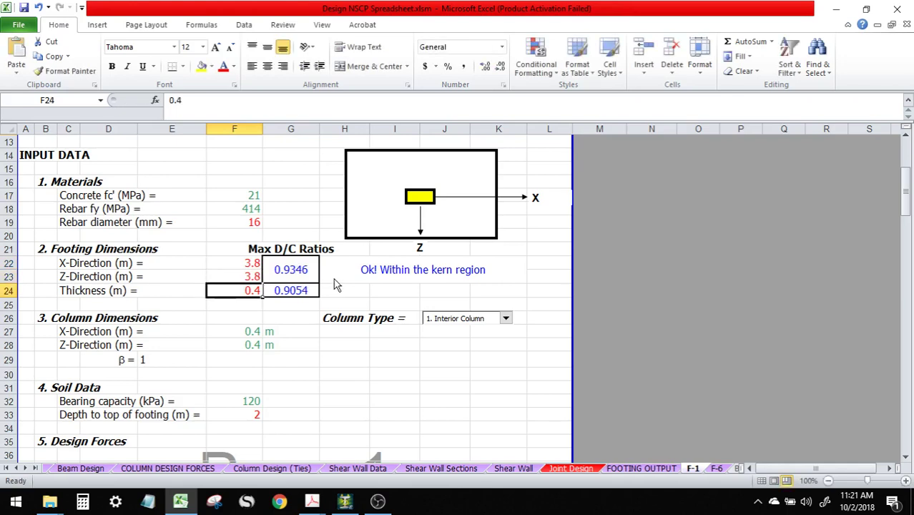
pyautogui.click(305, 269)
pyautogui.click(233, 268)
pyautogui.click(233, 275)
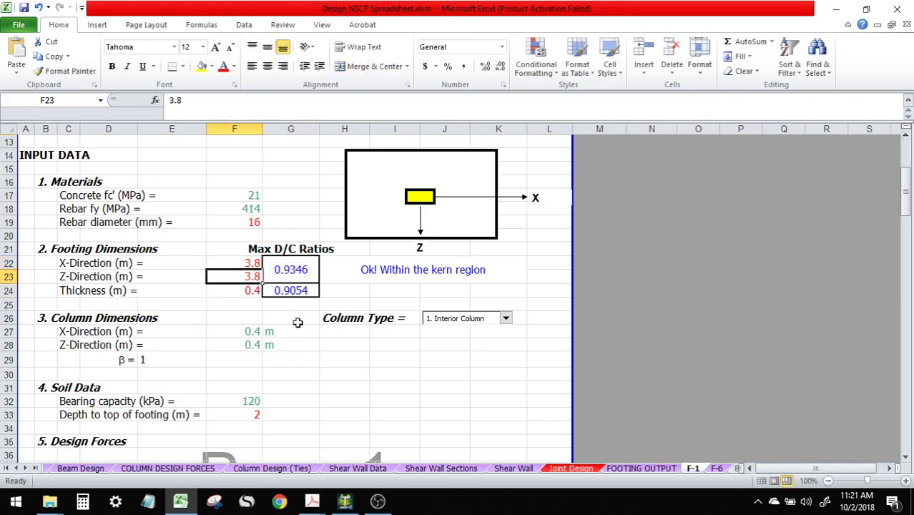
# Step: Recheck the 3.8 m sizes against max D/C 0.9346, then bring STAAD.Pro forward
pyautogui.scroll(3, 298, 322)
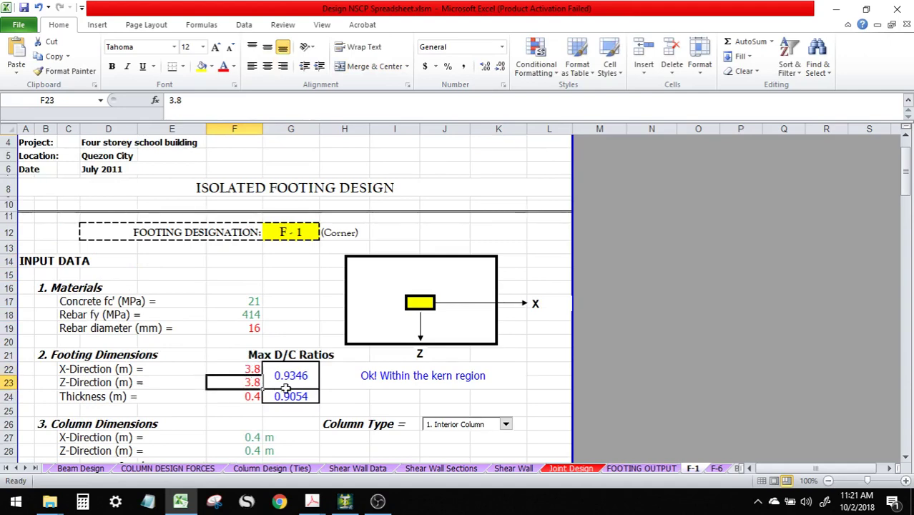
pyautogui.click(289, 379)
pyautogui.click(239, 369)
pyautogui.click(236, 383)
pyautogui.scroll(-8, 329, 361)
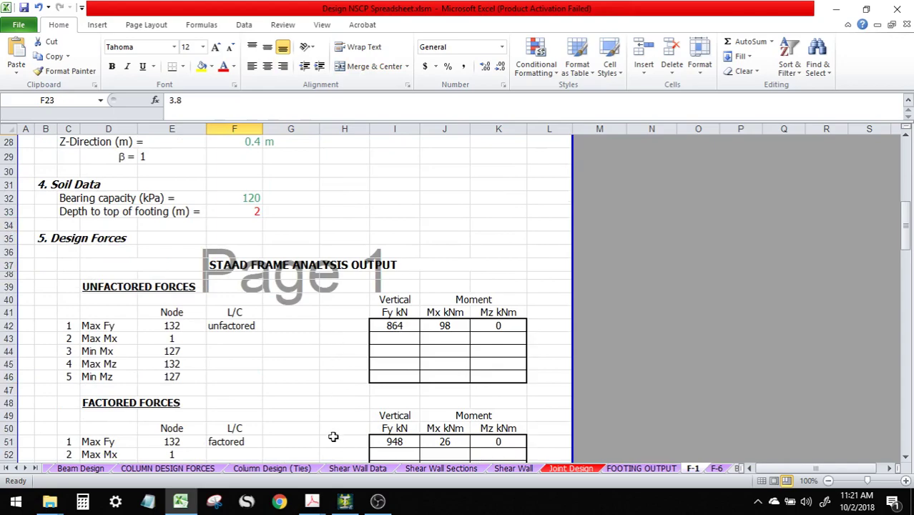
pyautogui.click(345, 502)
pyautogui.click(459, 303)
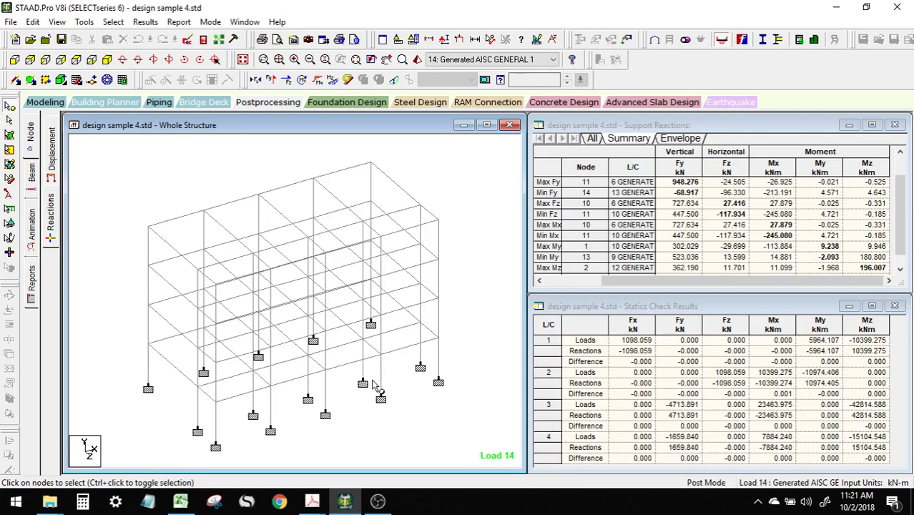
# Step: Back in Excel, verify F-1 loads: vertical force 864, Mx 98 and Mz 0
pyautogui.click(180, 502)
pyautogui.click(407, 326)
pyautogui.click(449, 325)
pyautogui.click(493, 325)
pyautogui.click(445, 326)
pyautogui.click(405, 332)
# Step: Scroll through the footing area, shear and reinforcement tables confirming every check reads SAFE
pyautogui.scroll(7, 406, 345)
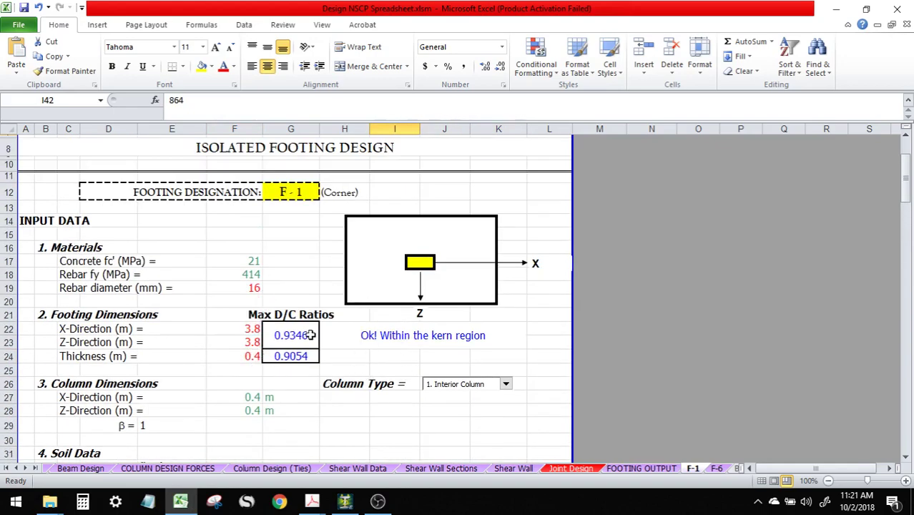
pyautogui.scroll(-17, 236, 344)
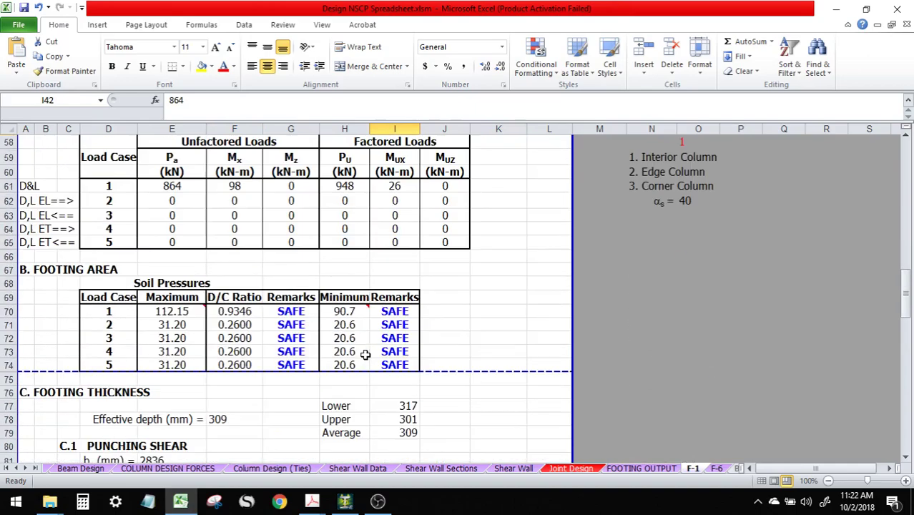
pyautogui.scroll(-12, 412, 340)
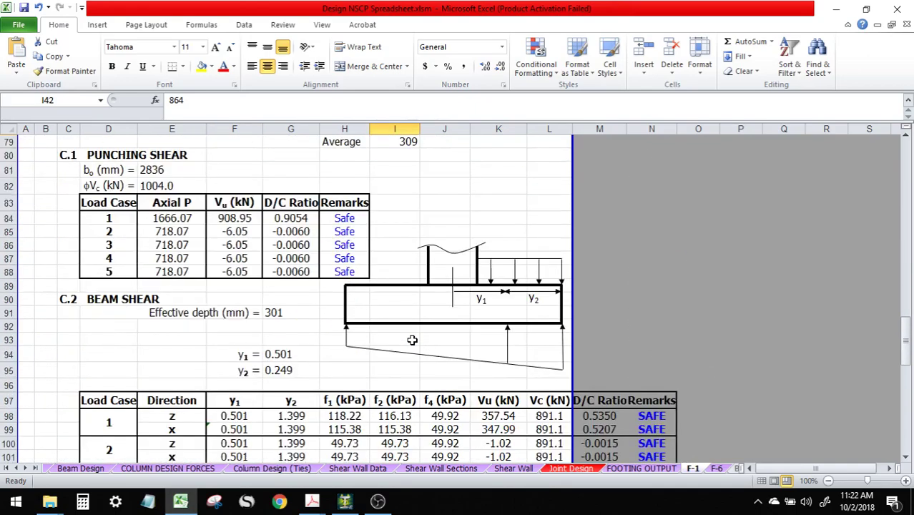
pyautogui.scroll(-13, 412, 339)
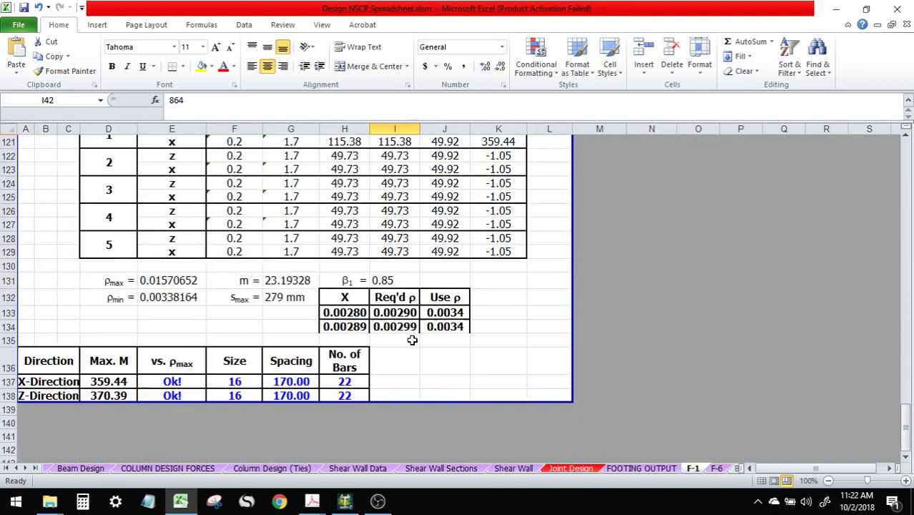
pyautogui.scroll(2, 317, 329)
# Step: Inspect the 16 mm bar size link and the number-of-bars formulas giving 22 bars
pyautogui.click(241, 300)
pyautogui.click(346, 300)
pyautogui.click(243, 300)
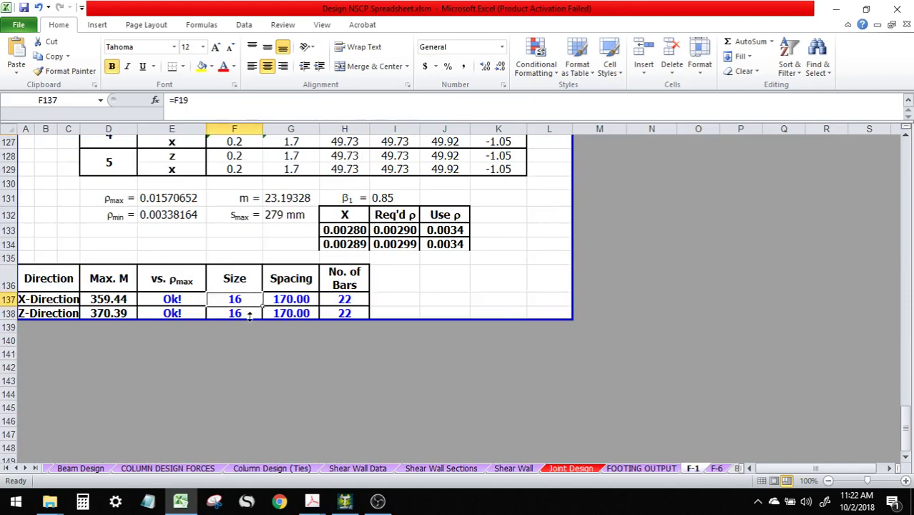
pyautogui.click(345, 300)
pyautogui.click(243, 300)
pyautogui.click(241, 313)
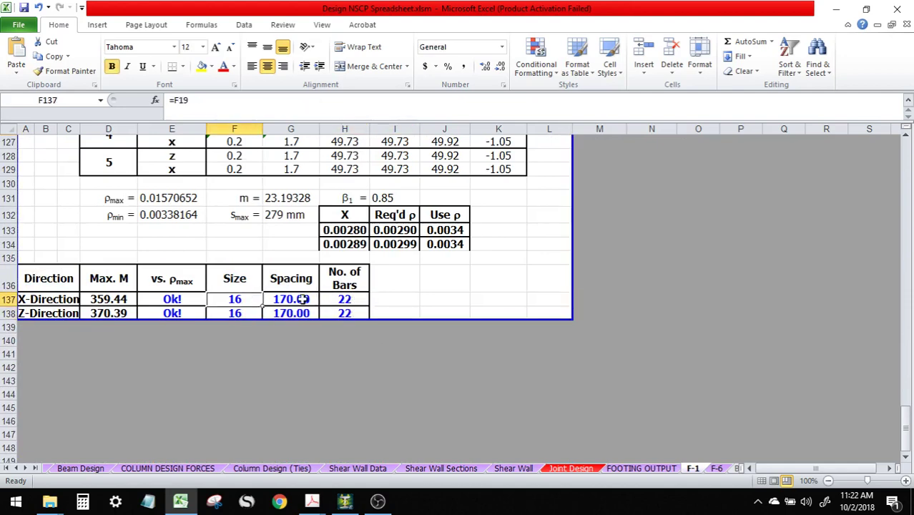